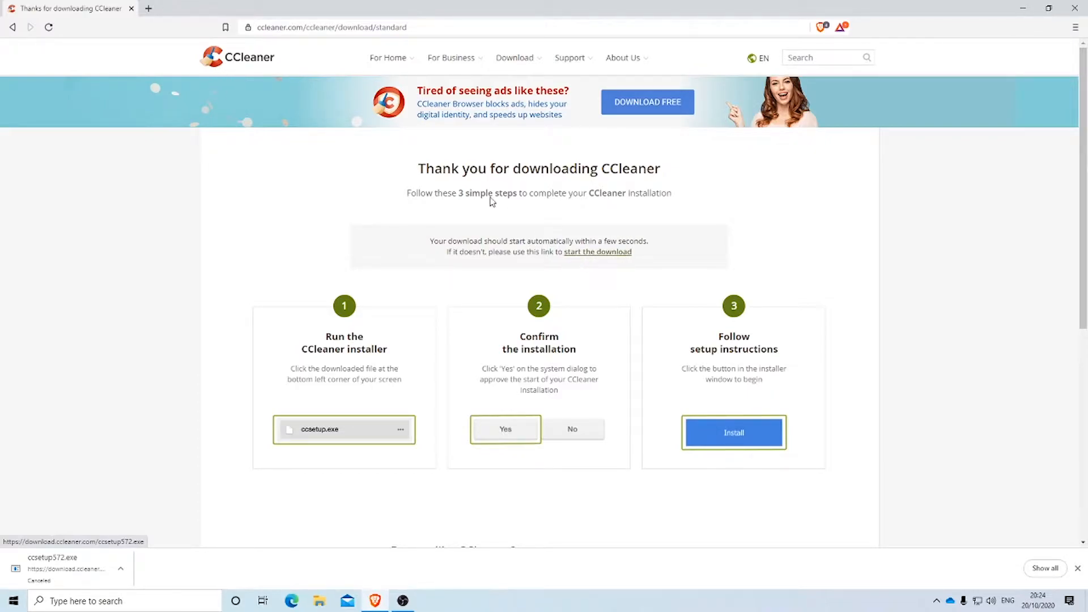
Minimize the browser window, search Windows for "disk" and open the Disk Cleanup app
left_click(1022, 8)
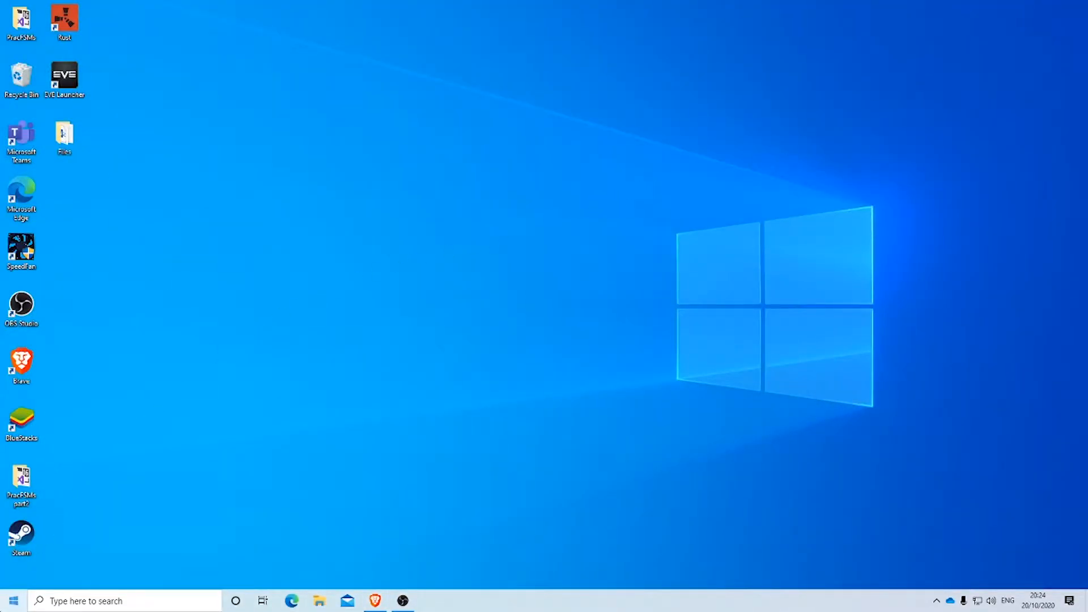
left_click(14, 600)
type("disk")
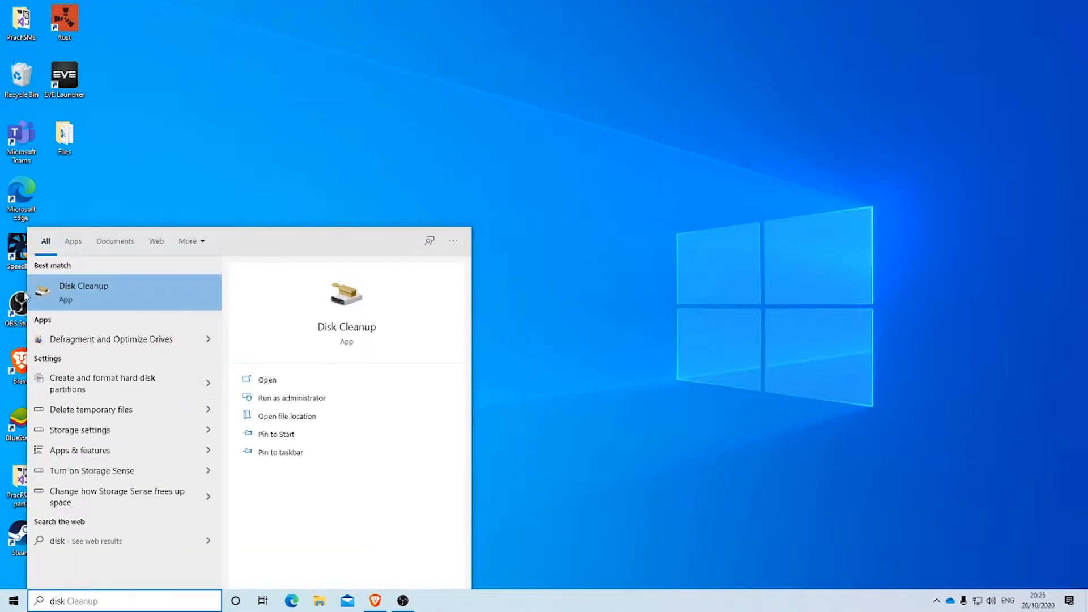
left_click(99, 295)
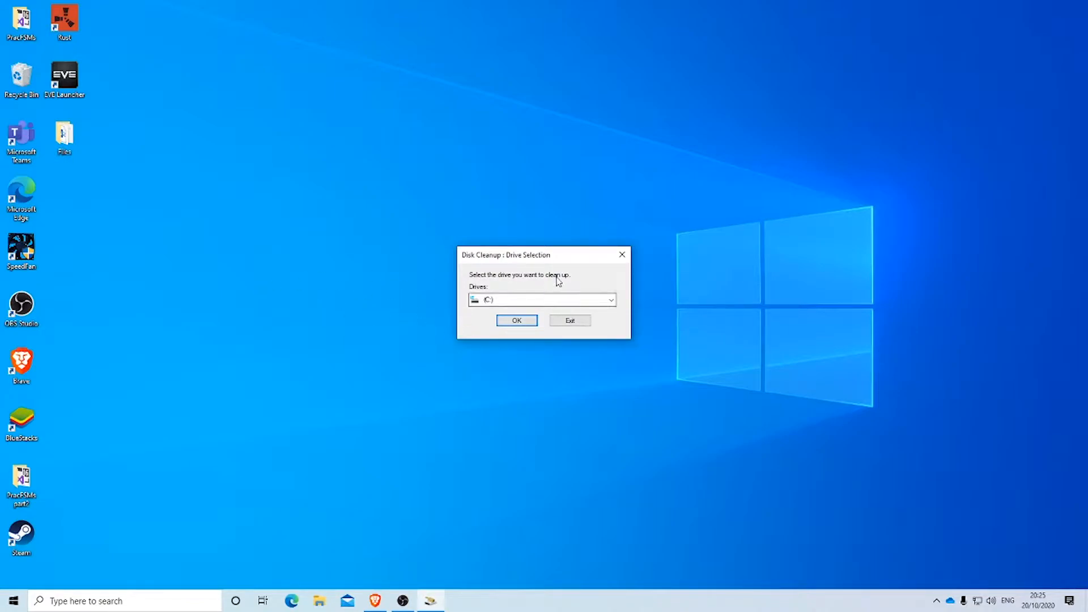
Choose drive (C:) as the drive to clean up and start the scan
left_click(485, 301)
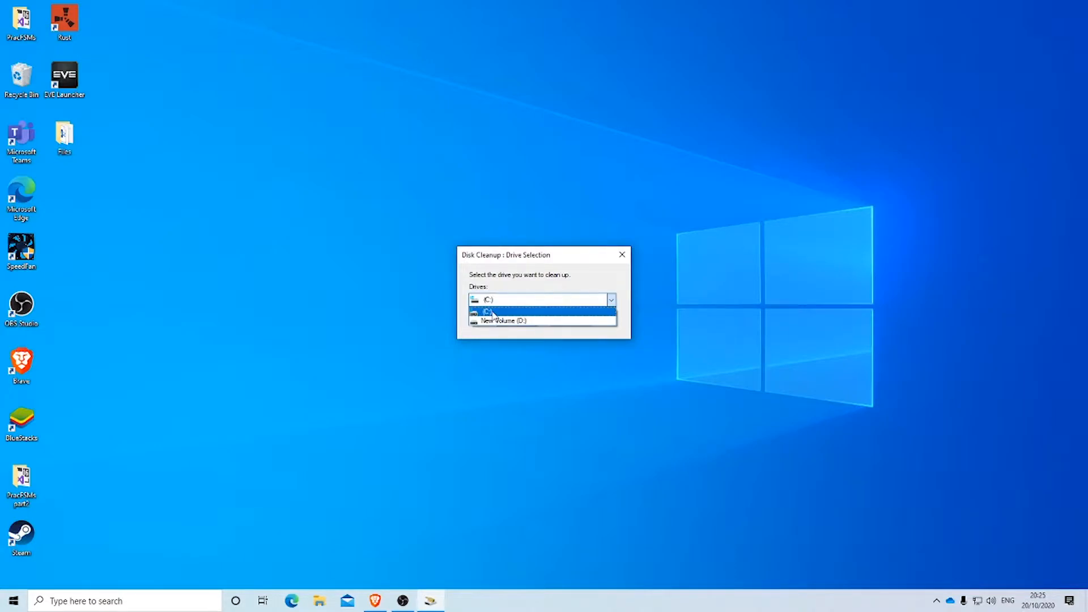
left_click(489, 312)
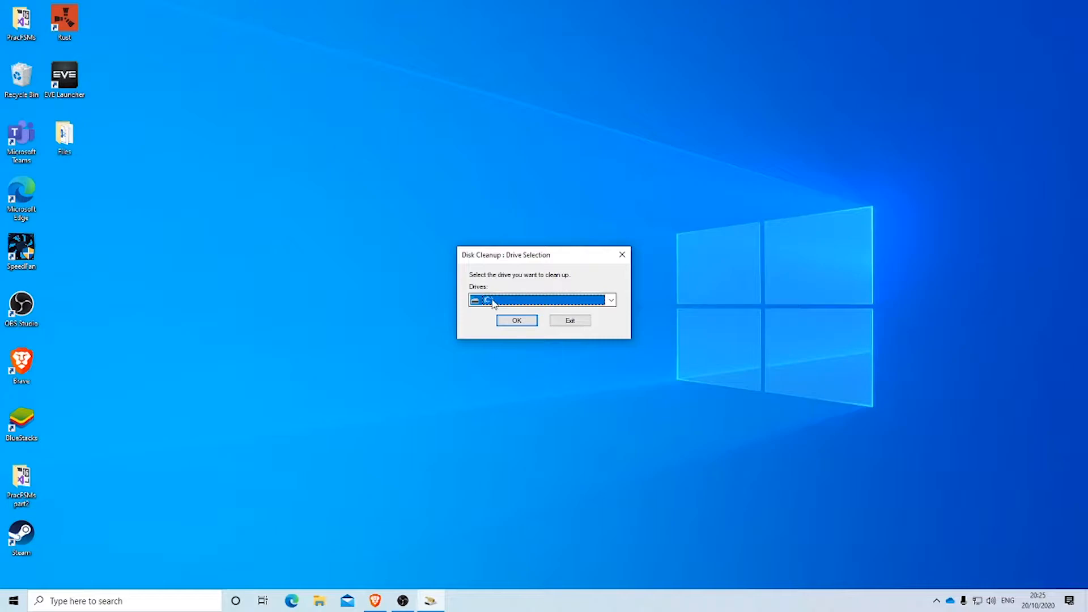
left_click(516, 321)
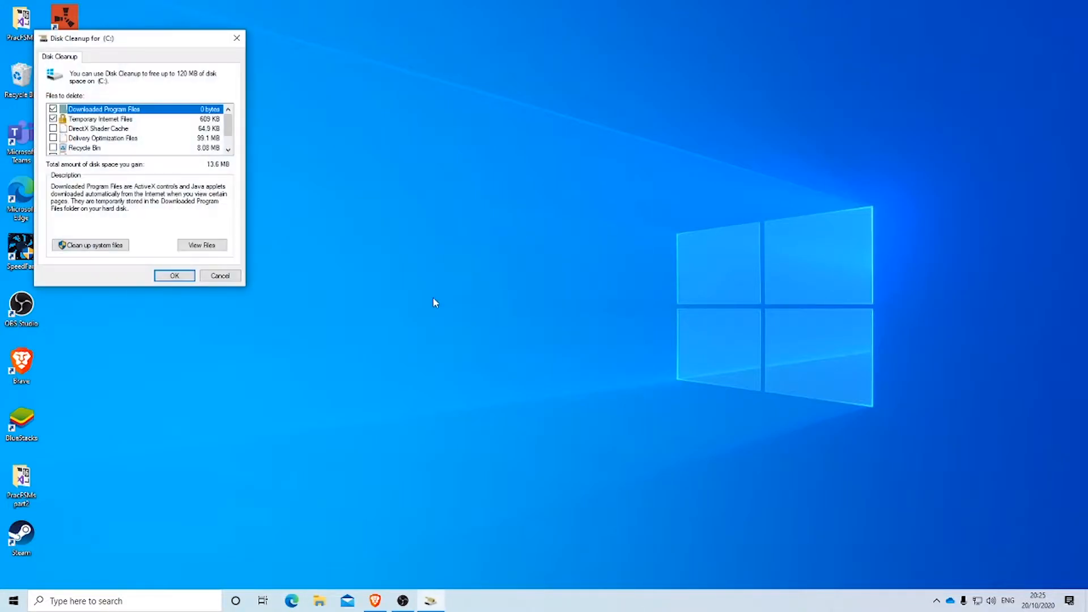
Select DirectX Shader Cache, Delivery Optimization Files, Recycle Bin and Temporary files for deletion as well
left_click_drag(110, 40, 532, 193)
scroll(524, 296, "down", 1)
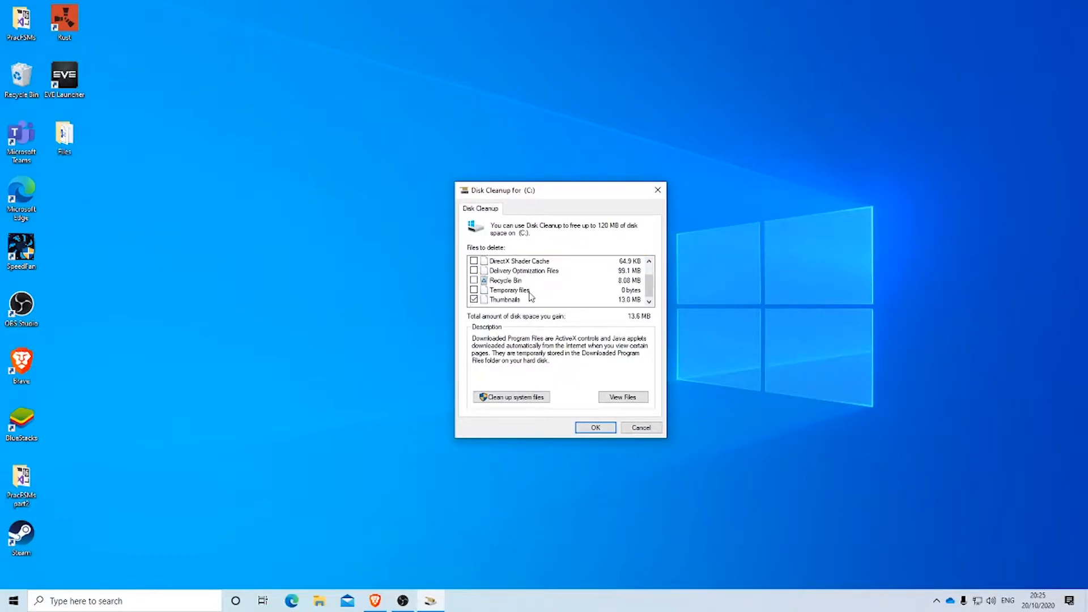
scroll(519, 301, "up", 1)
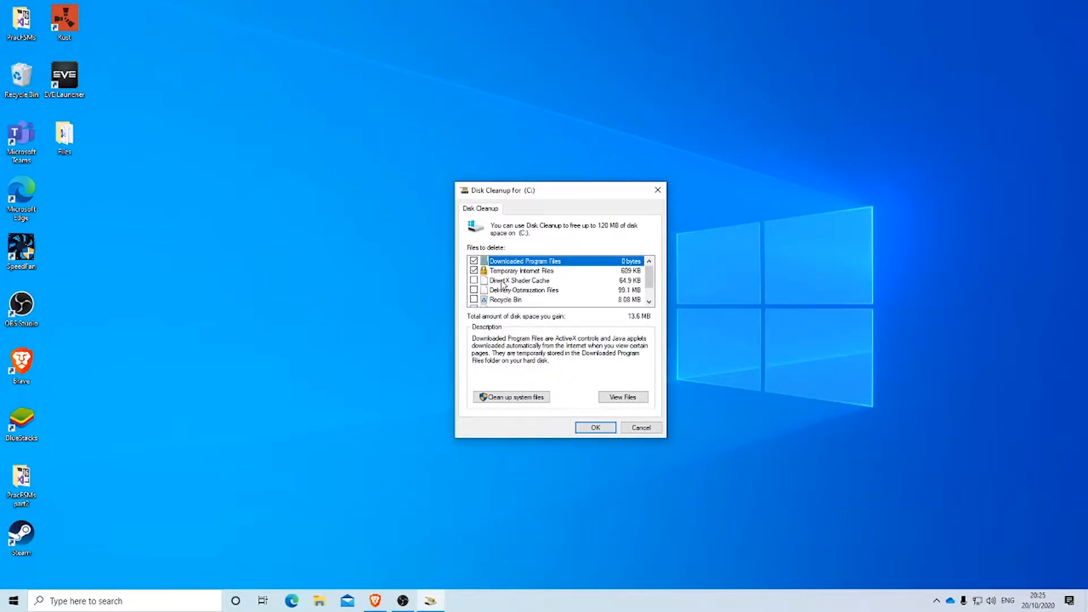
left_click(475, 290)
left_click(473, 281)
left_click(509, 281)
left_click(510, 289)
scroll(510, 291, "down", 1)
left_click(474, 280)
left_click(474, 290)
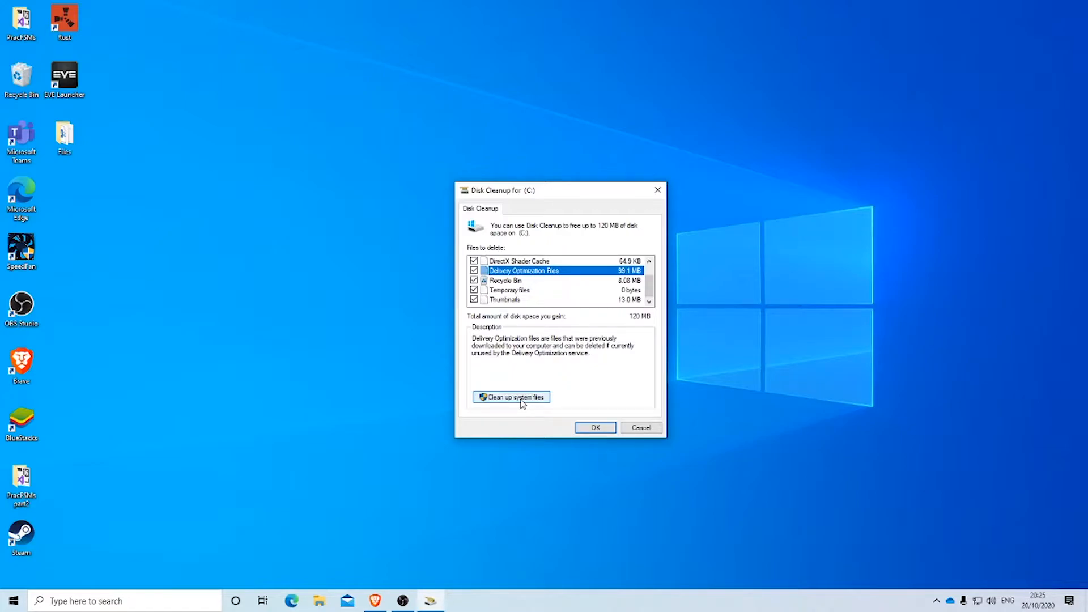
Review the selected file categories and start the system files cleanup scan for drive (C:)
scroll(561, 276, "up", 1)
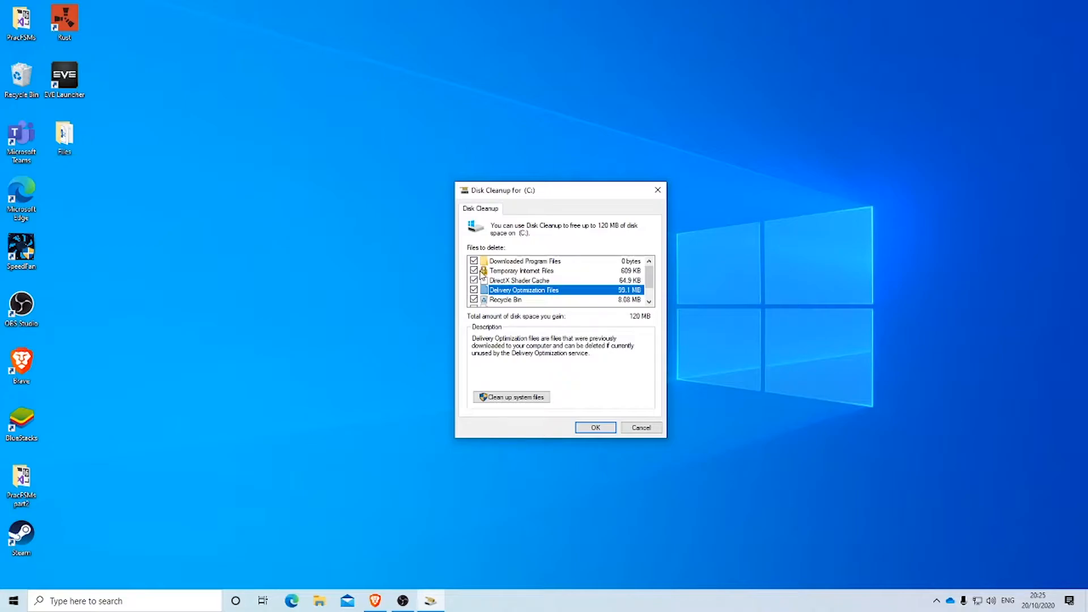
scroll(472, 278, "down", 1)
scroll(474, 281, "up", 1)
scroll(474, 281, "down", 1)
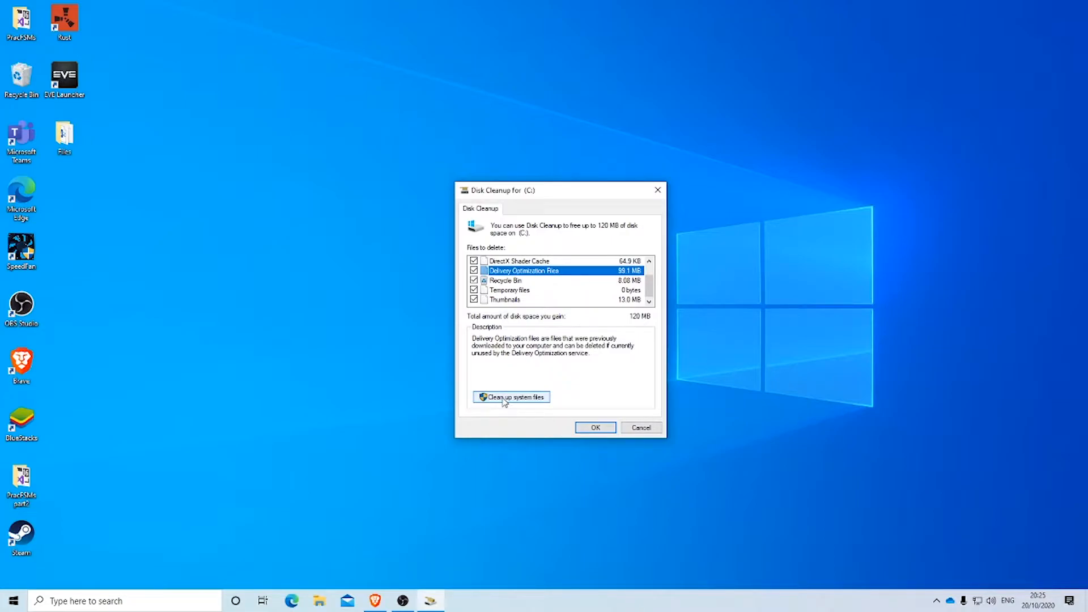
left_click(505, 399)
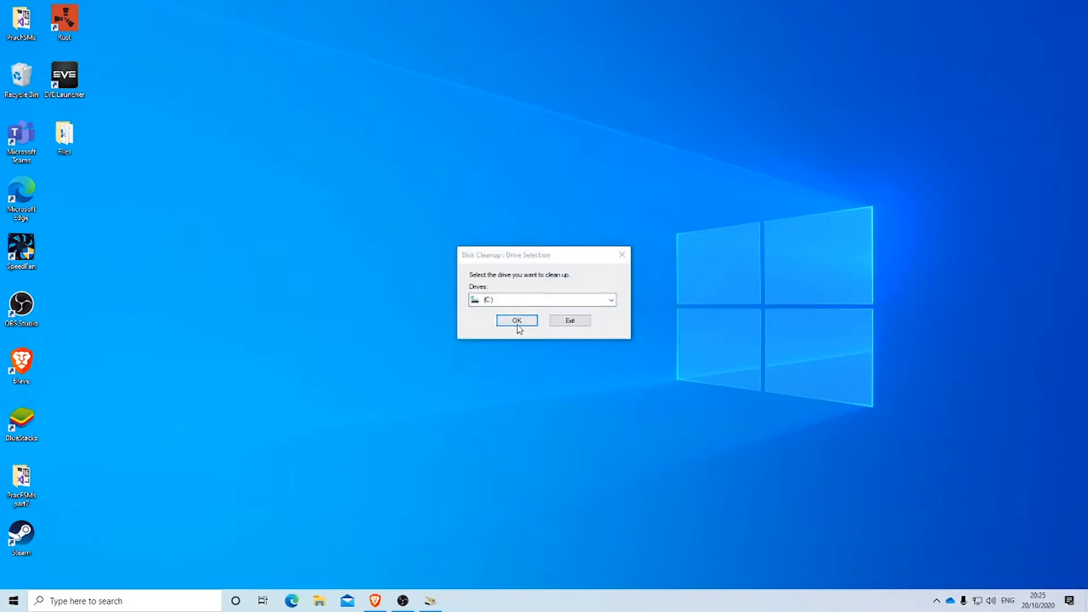
left_click(514, 321)
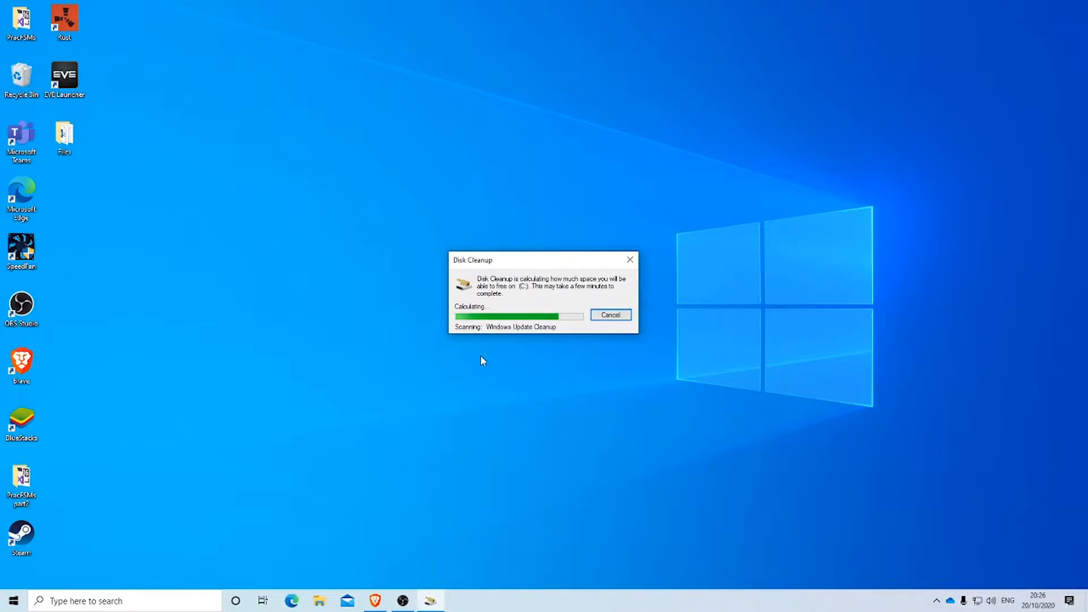
Select all remaining categories in the system cleanup list, including Microsoft Defender Antivirus, Delivery Optimization Files, Language Resource Files and Recycle Bin
left_click_drag(165, 57, 529, 214)
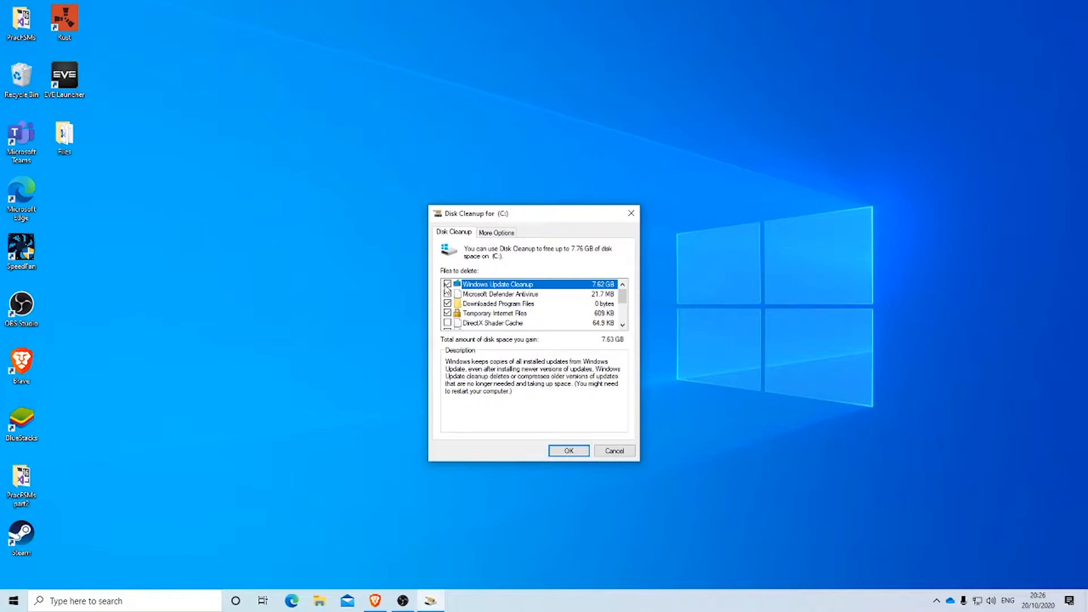
scroll(449, 303, "down", 1)
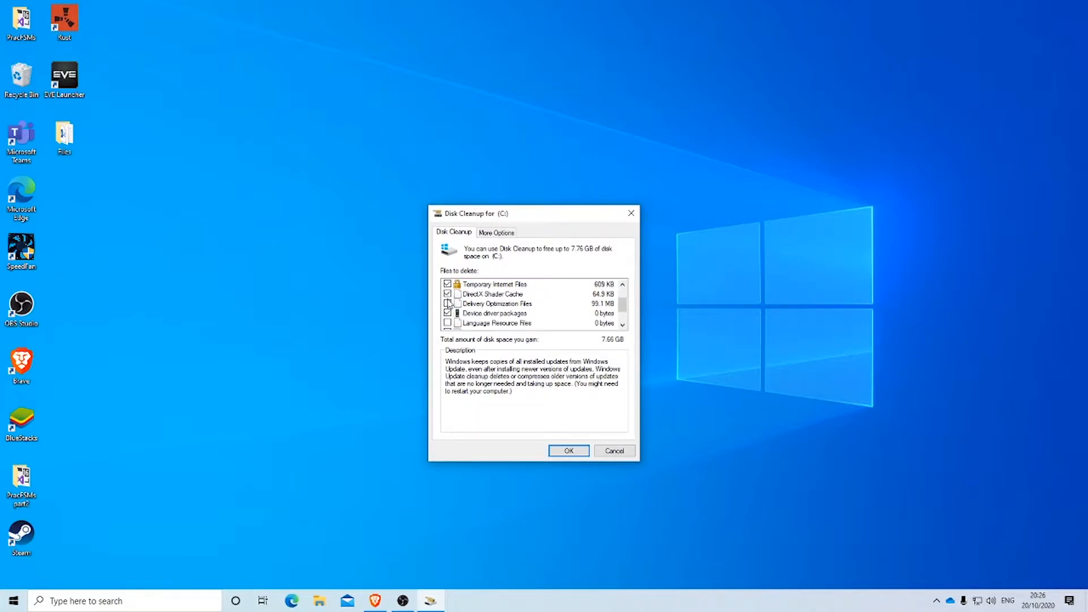
scroll(449, 306, "down", 1)
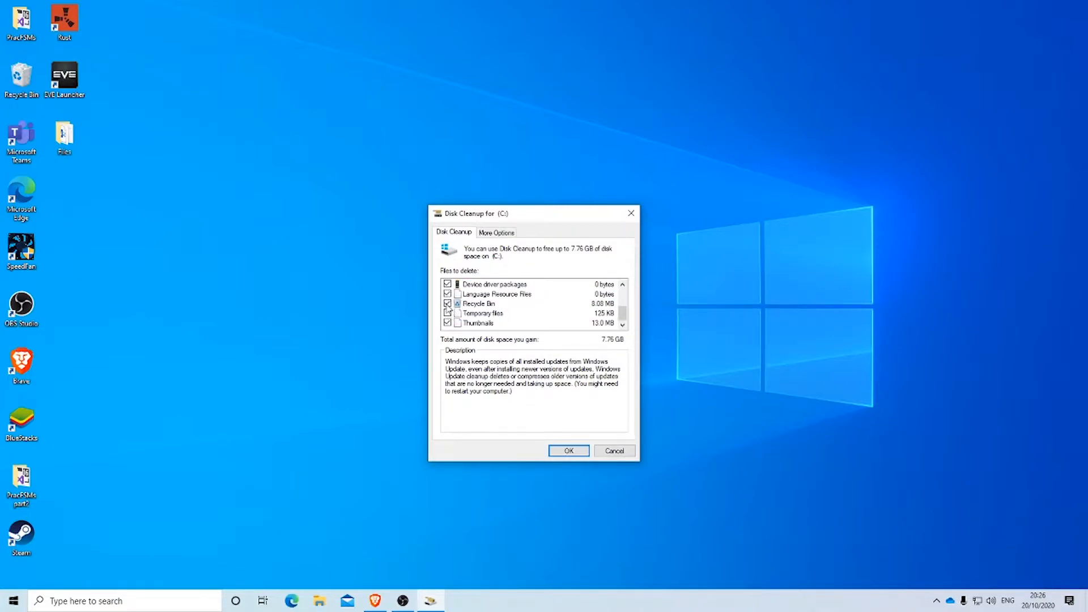
Read the descriptions of the Recycle Bin and Temporary files categories
left_click(465, 306)
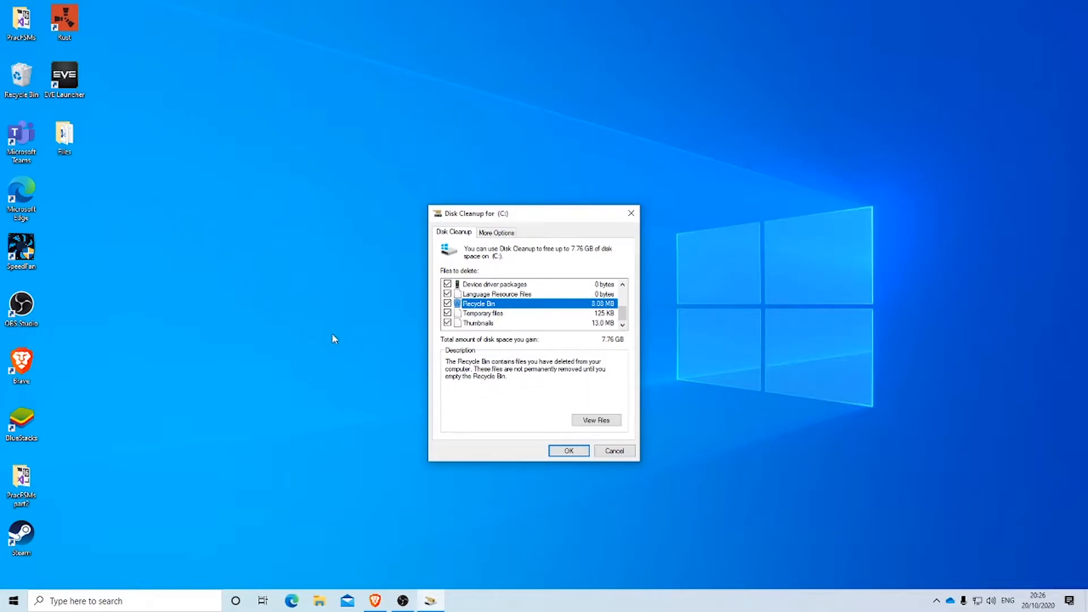
scroll(517, 316, "up", 1)
scroll(512, 315, "down", 1)
left_click(491, 316)
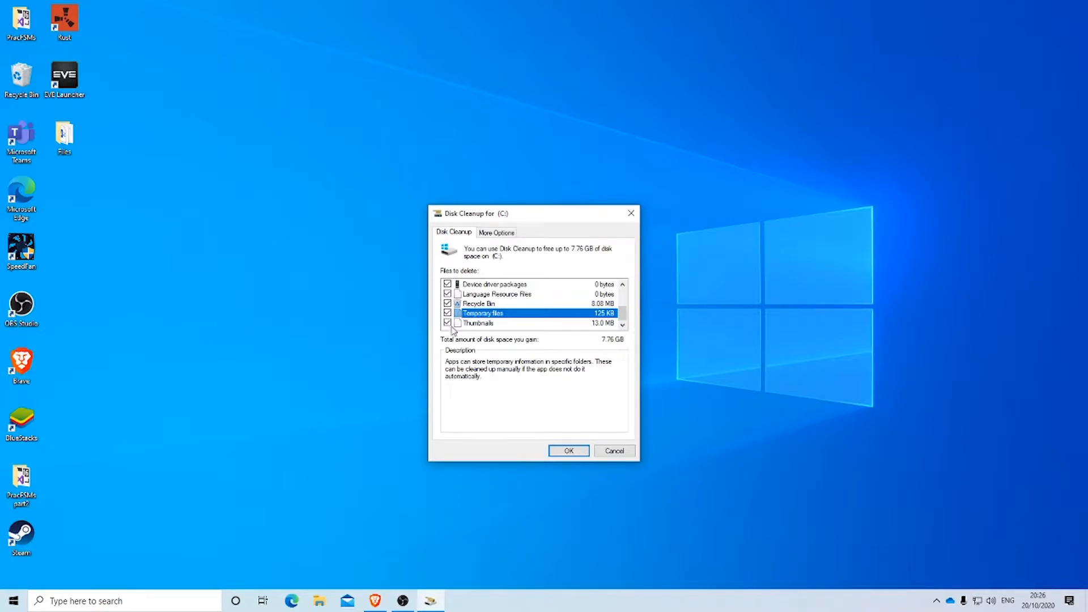
left_click(585, 576)
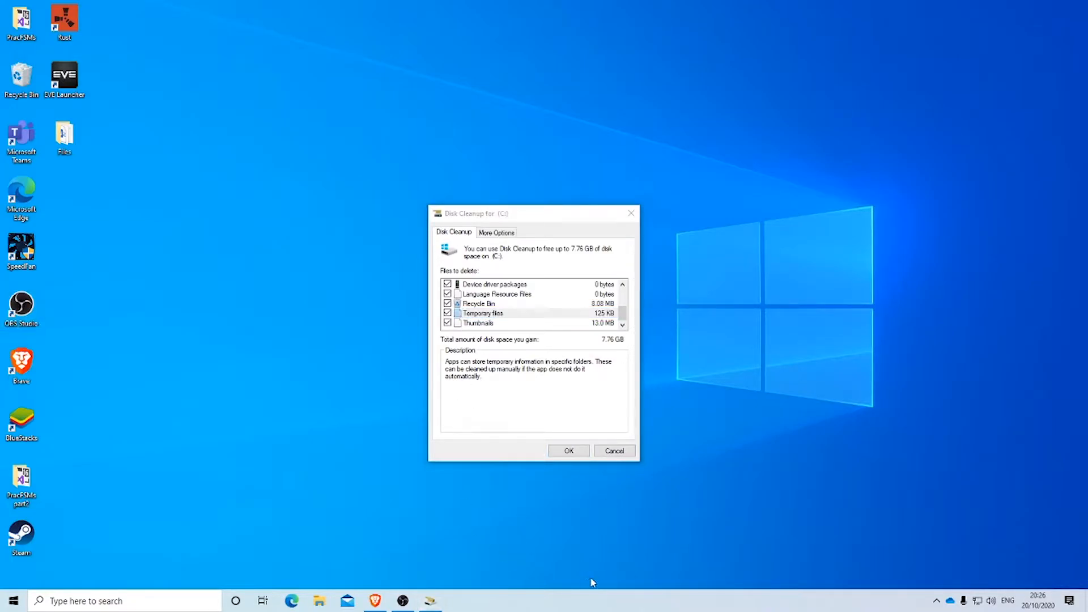
left_click(476, 313)
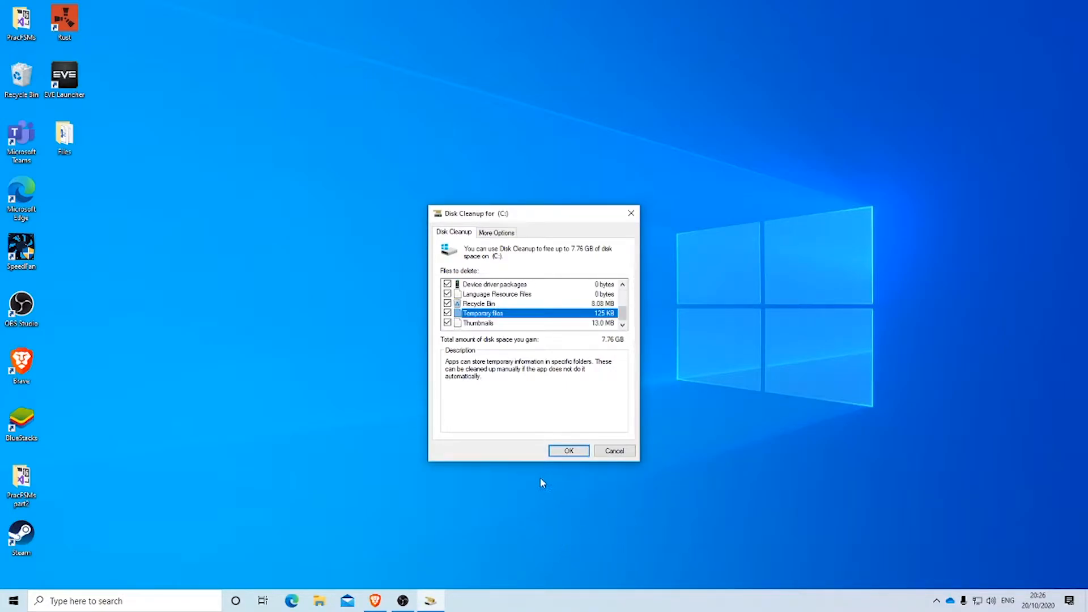
Run the cleanup of drive (C:) and agree to permanently delete all selected files
scroll(556, 304, "up", 3)
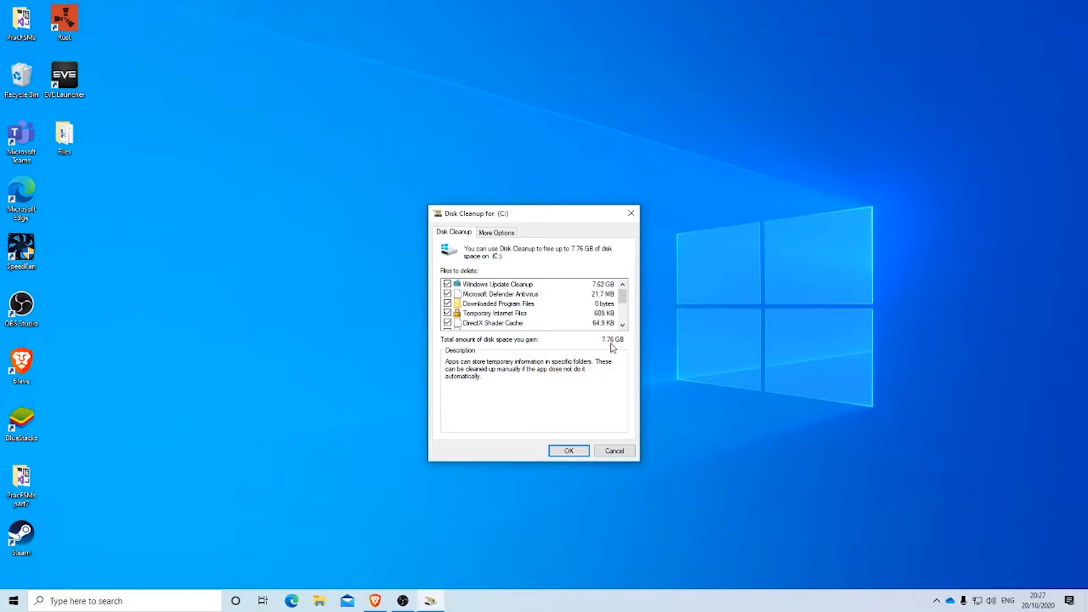
scroll(567, 316, "down", 1)
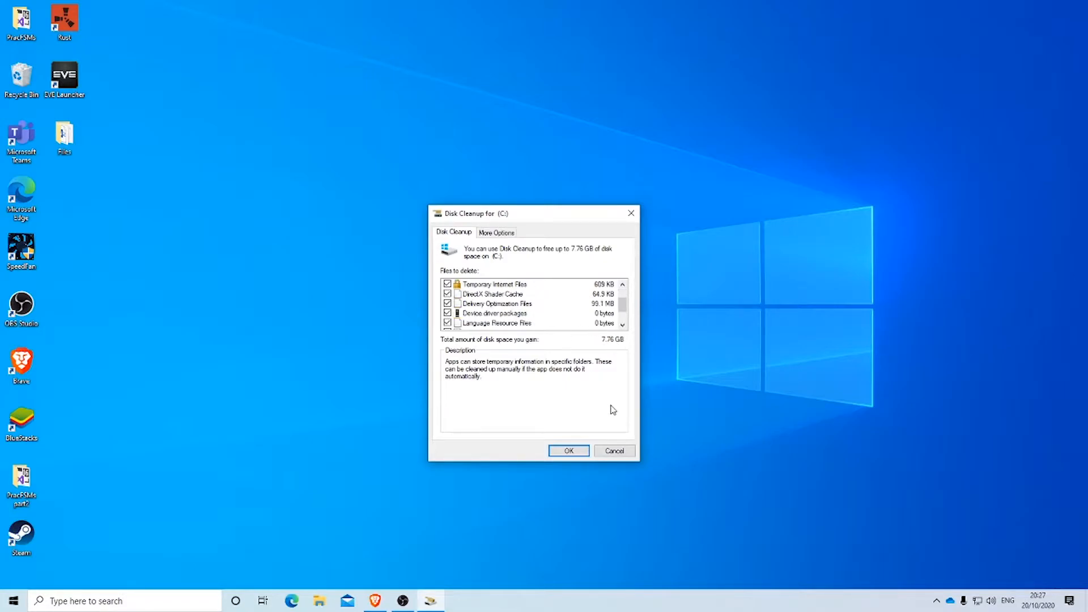
left_click(571, 450)
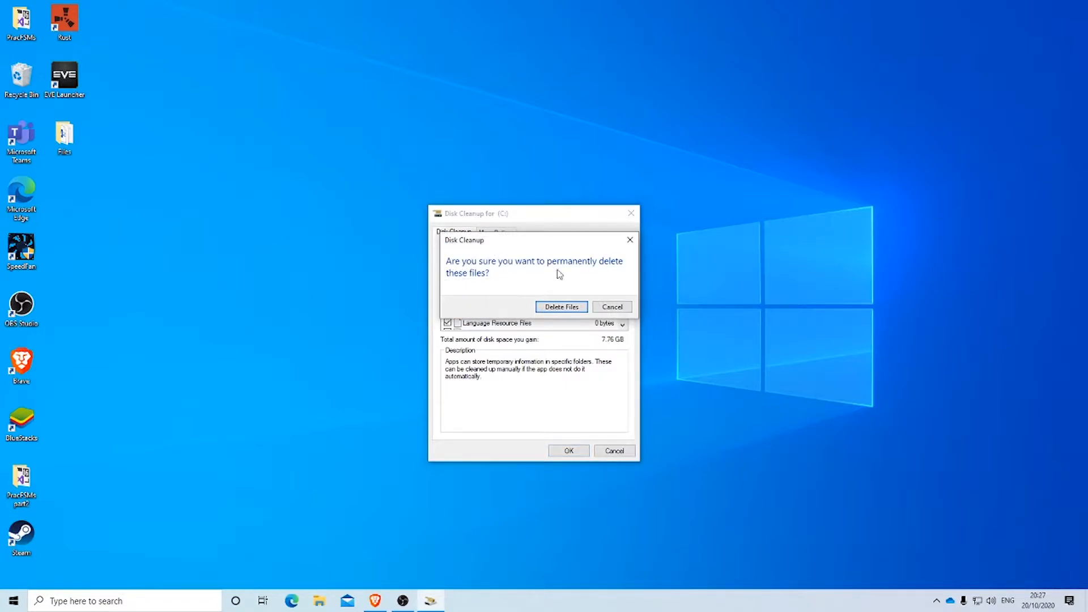
left_click(571, 307)
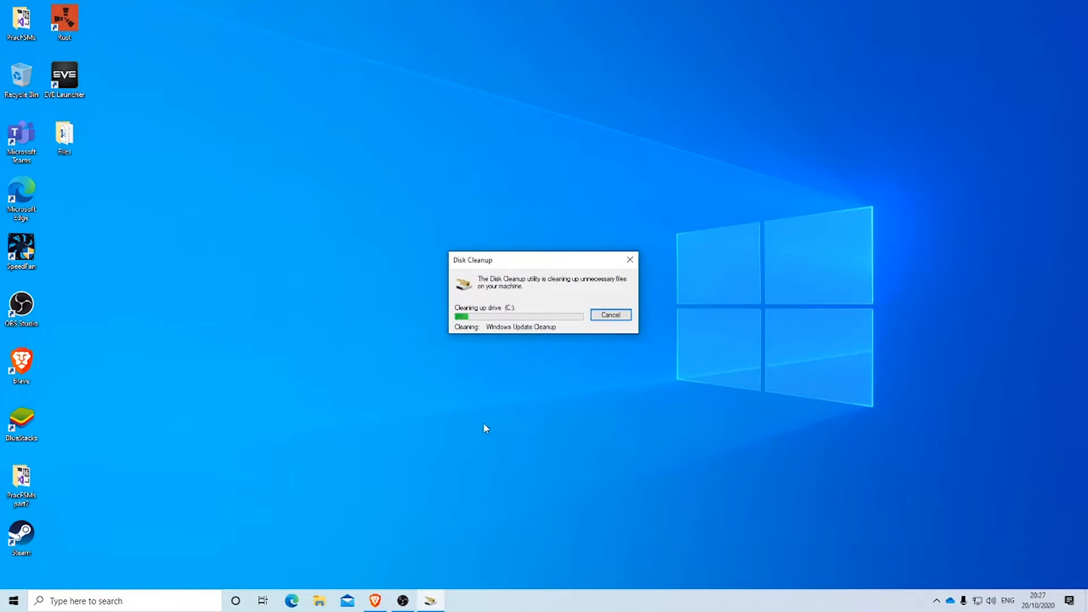
mouse_move(512, 260)
left_mouse_down()
mouse_move(517, 287)
mouse_move(491, 243)
mouse_move(521, 260)
left_mouse_up()
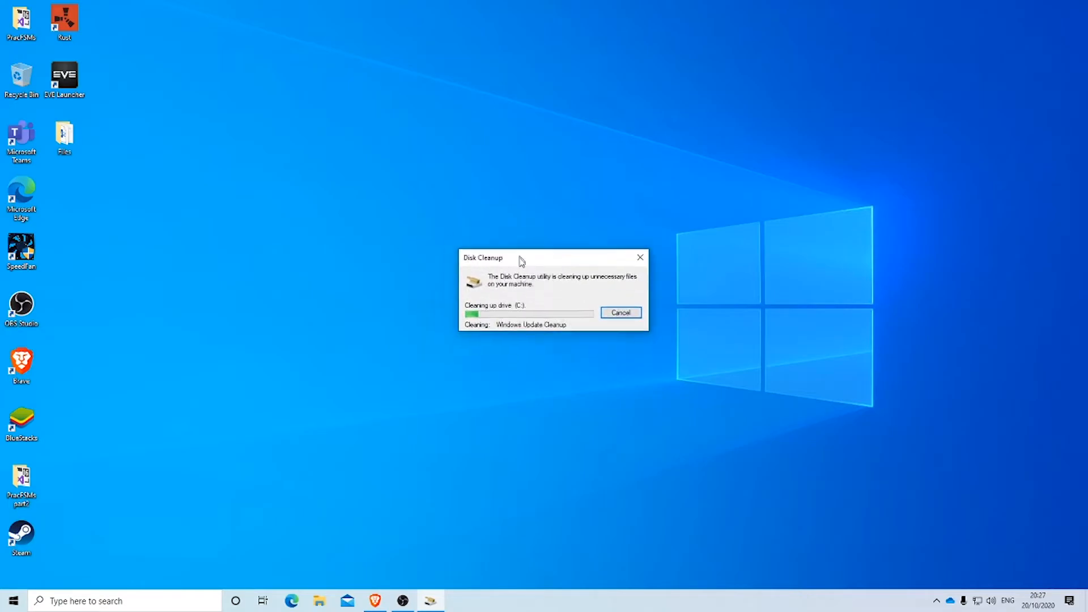
Switch to the Brave browser, restart the ccsetup572.exe download and bring the Disk Cleanup progress window back up
left_click(387, 598)
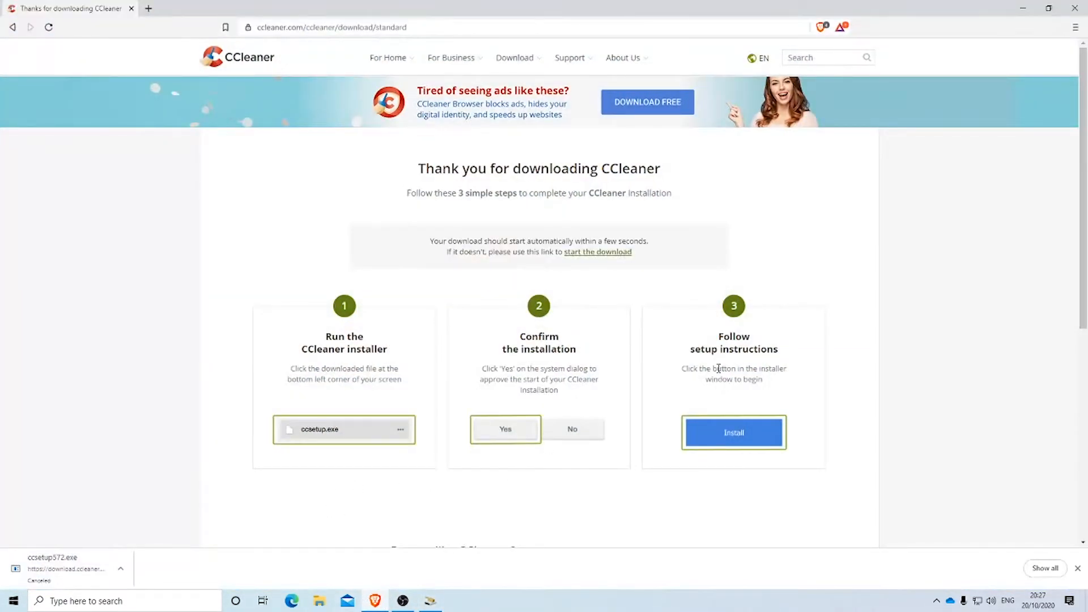
left_click(597, 253)
left_click(448, 288)
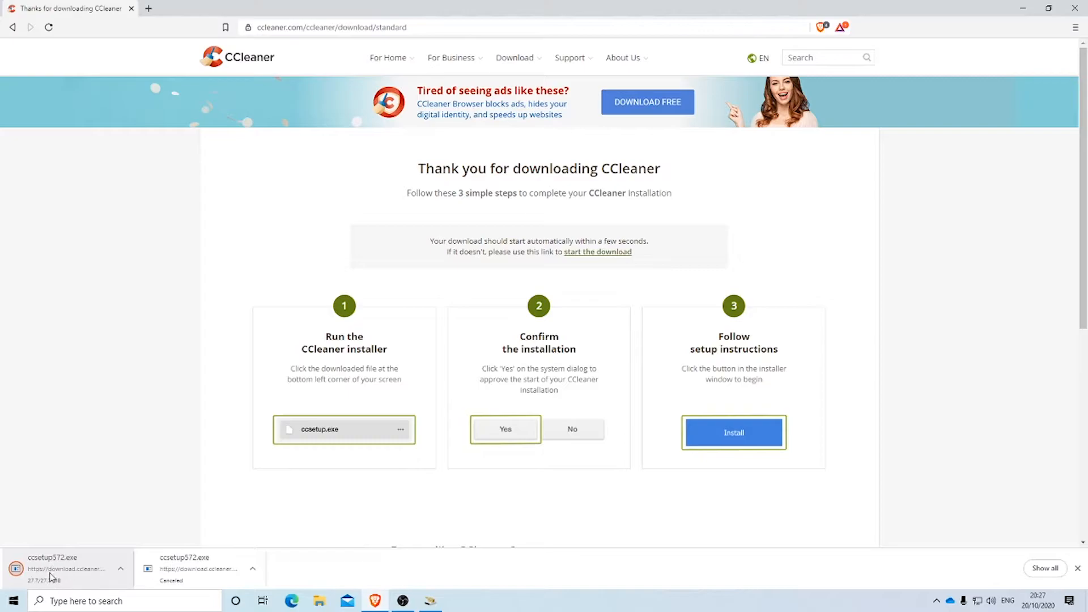
left_click_drag(473, 5, 534, 42)
left_click(432, 602)
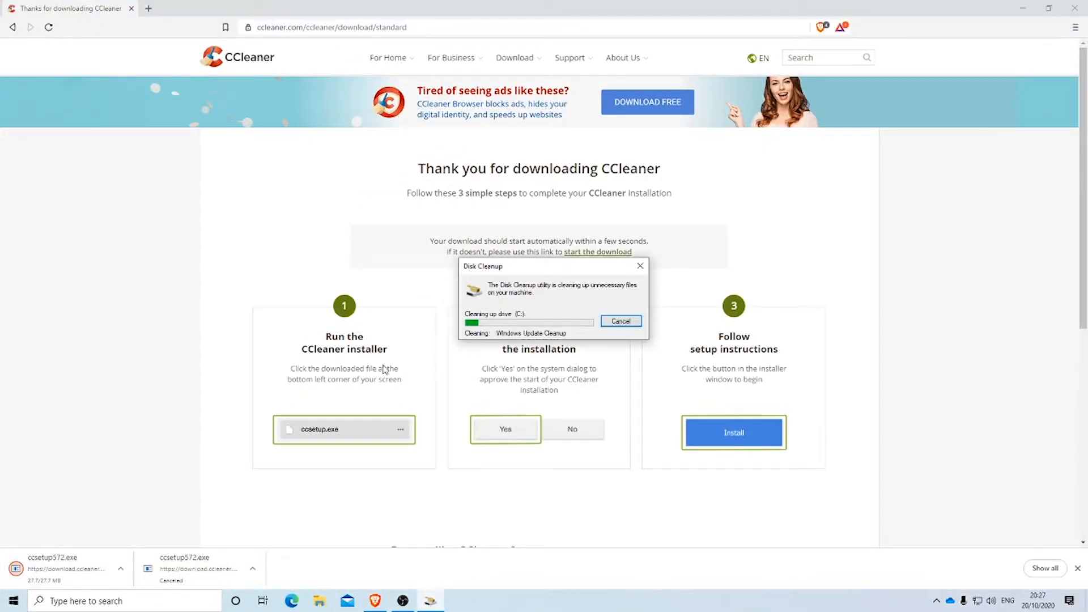
Run the downloaded ccsetup572.exe and install CCleaner v5.72, declining the AVG AntiVirus Free offer
left_click(60, 574)
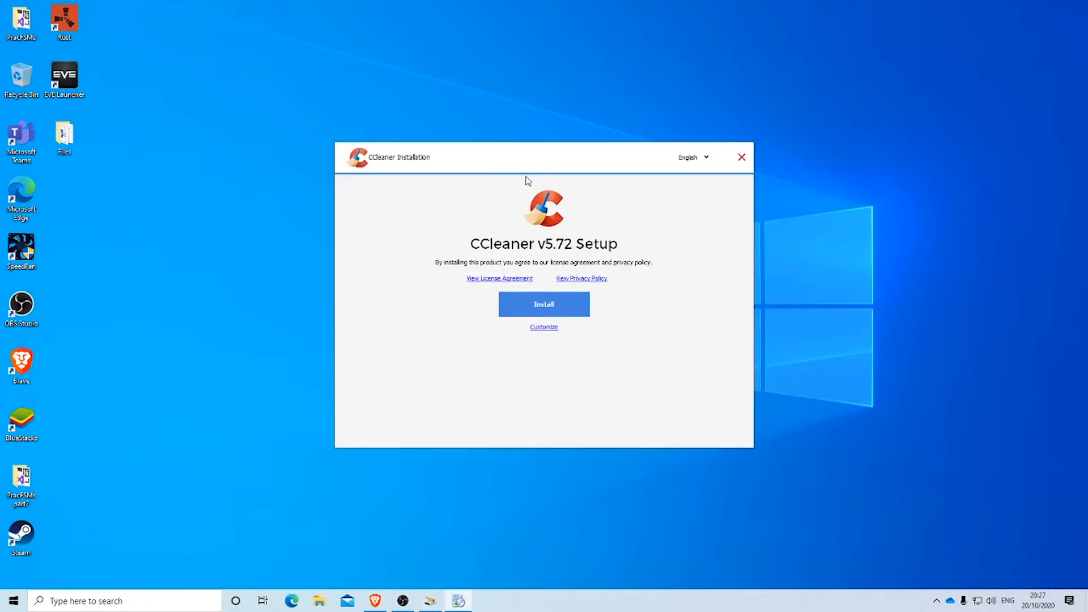
left_click_drag(600, 163, 556, 174)
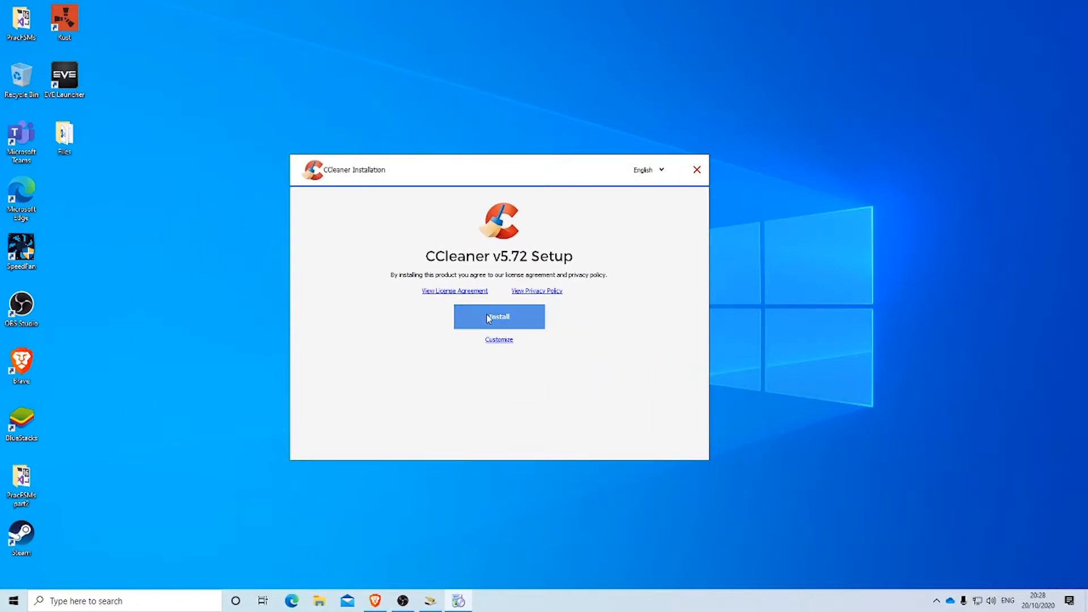
left_click(468, 322)
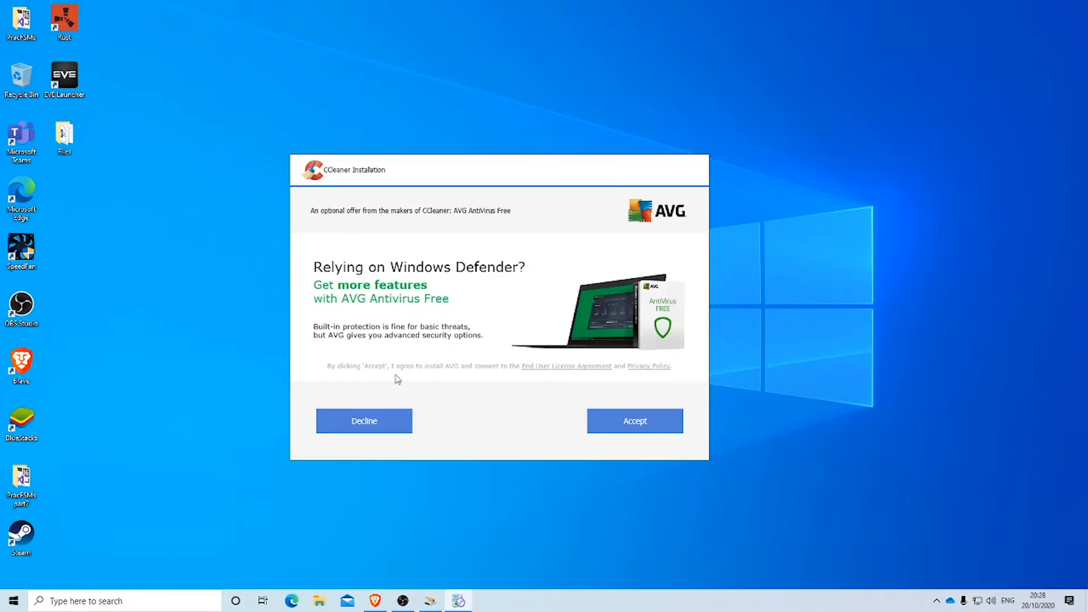
left_click(352, 428)
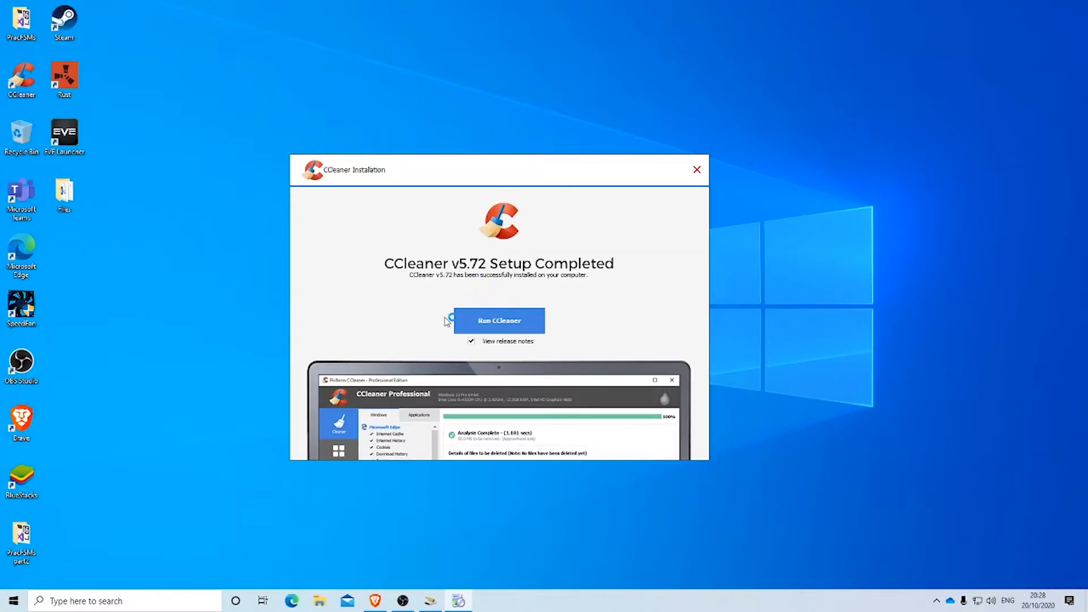
Turn off View release notes and move the CCleaner setup window and the Disk Cleanup window apart
left_click_drag(487, 176, 852, 217)
left_click_drag(554, 261, 457, 283)
left_click_drag(810, 209, 700, 199)
Place the CCleaner desktop shortcut directly below SpeedFan and shift the Disk Cleanup progress window slightly
left_click_drag(32, 99, 494, 193)
left_click_drag(62, 132, 74, 260)
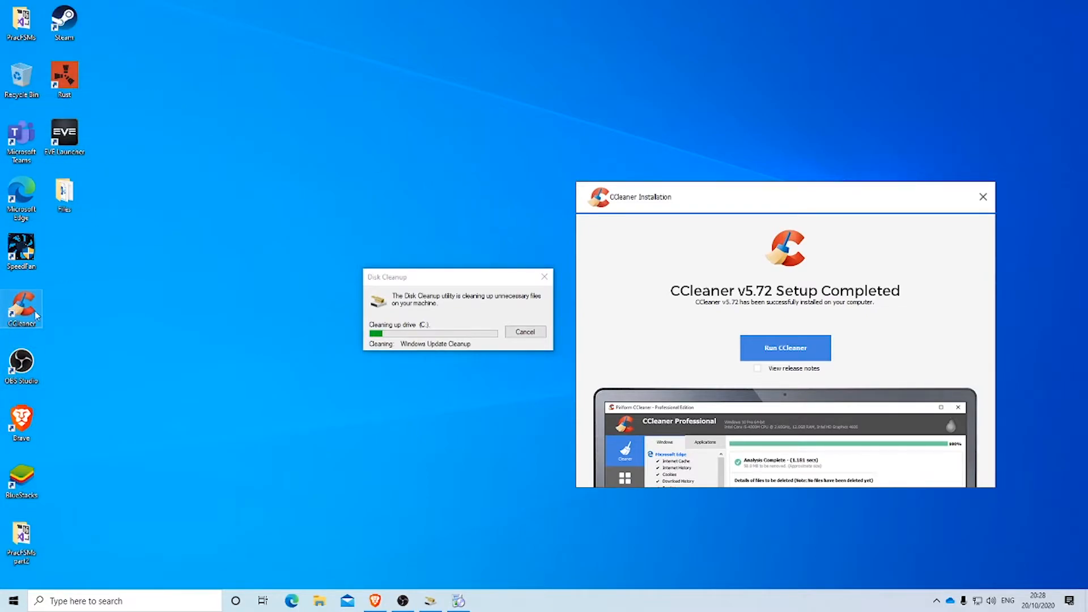
left_click(448, 284)
left_click_drag(417, 280, 369, 259)
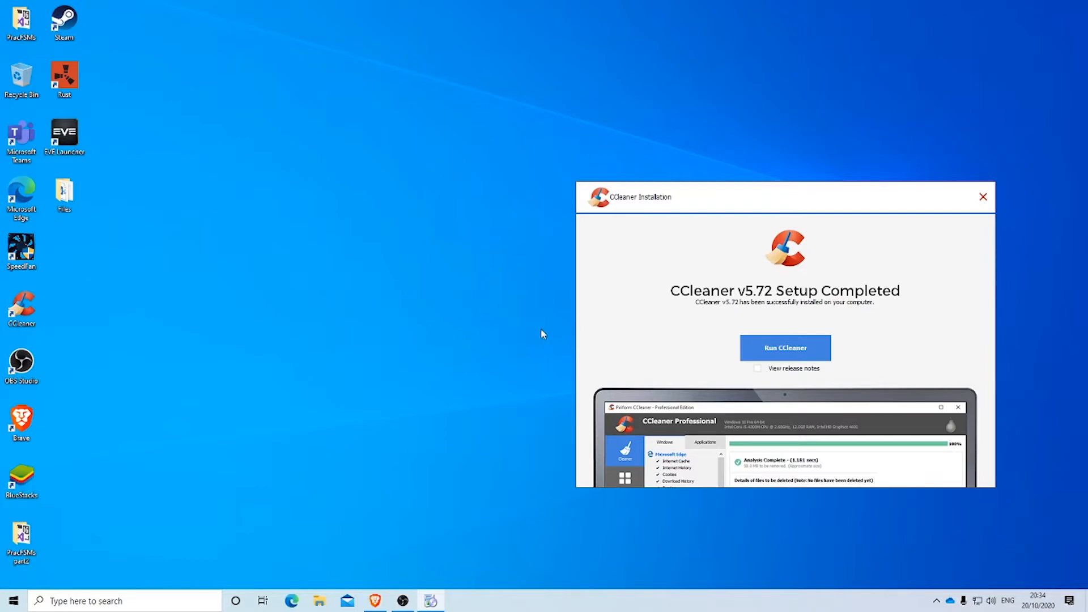
Open Disk Cleanup for drive C: and move its window beside the CCleaner setup window
left_click(13, 601)
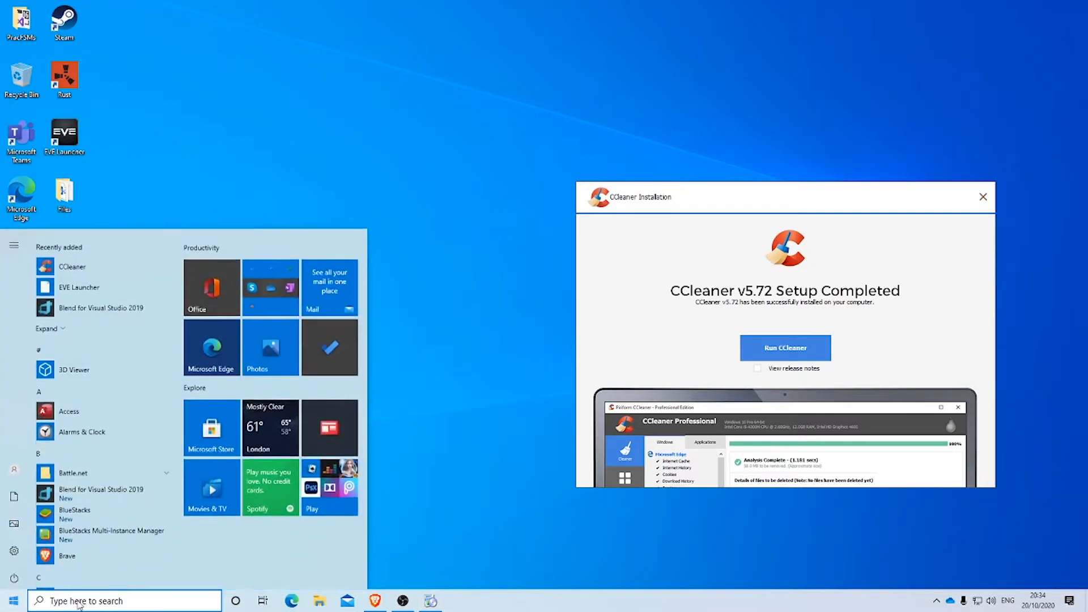
type("disk")
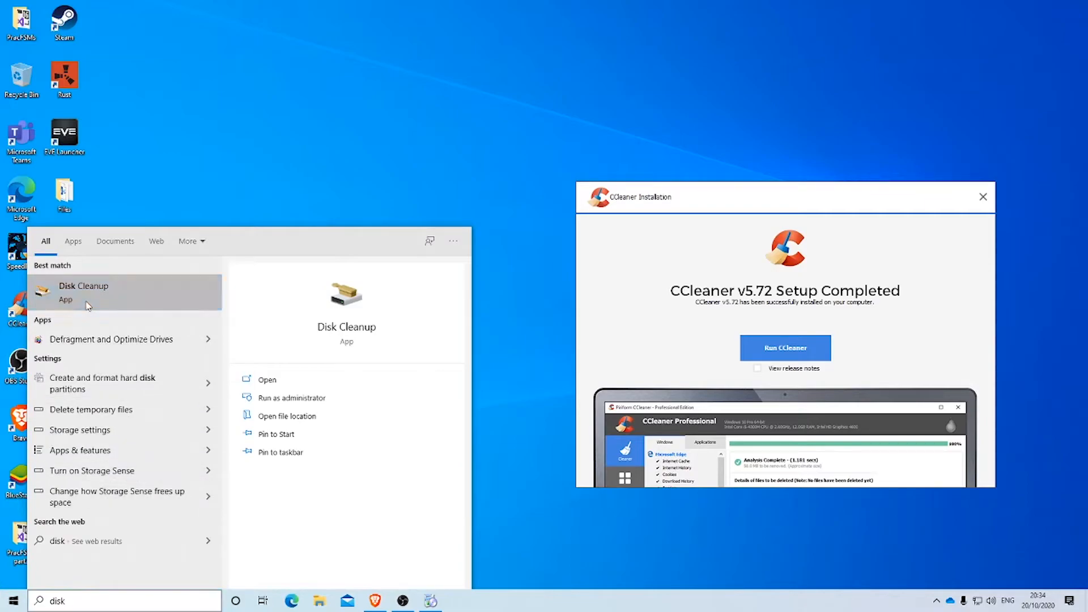
left_click(136, 289)
left_click(516, 321)
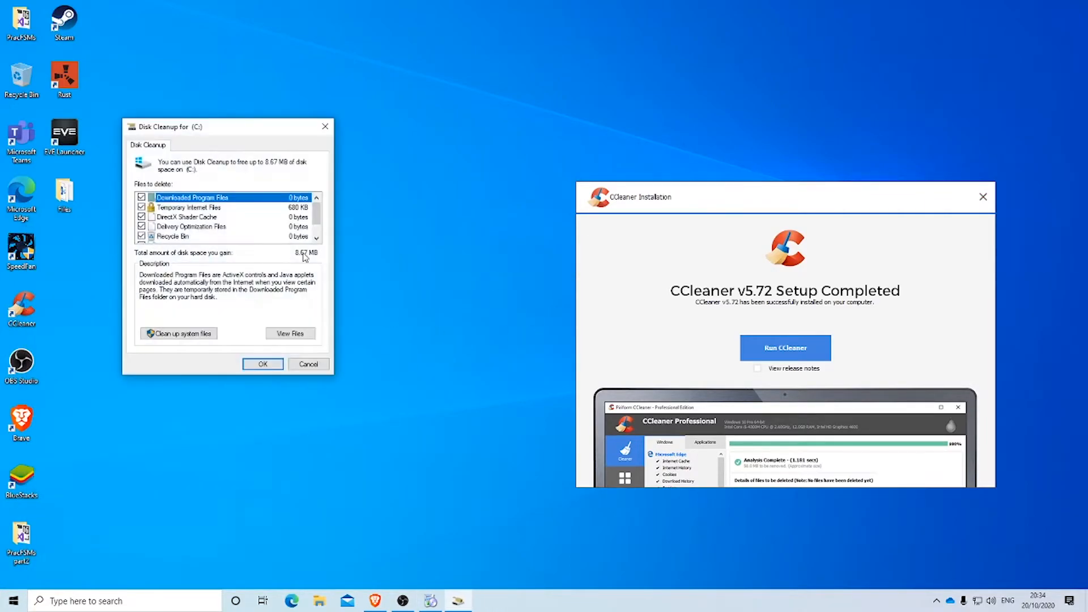
left_click_drag(204, 127, 434, 187)
left_click(14, 601)
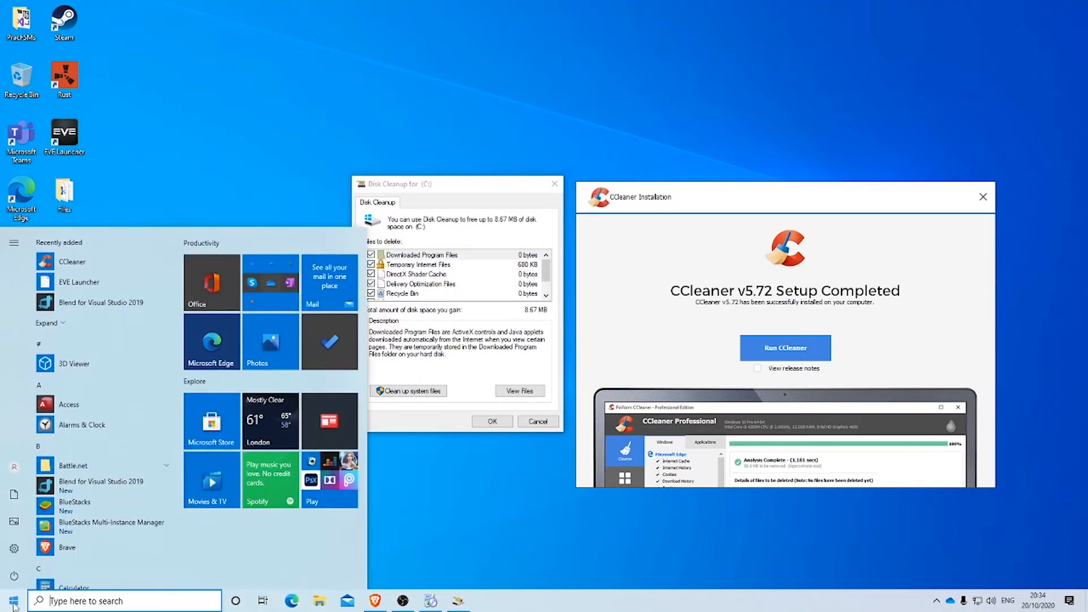
type("disk ")
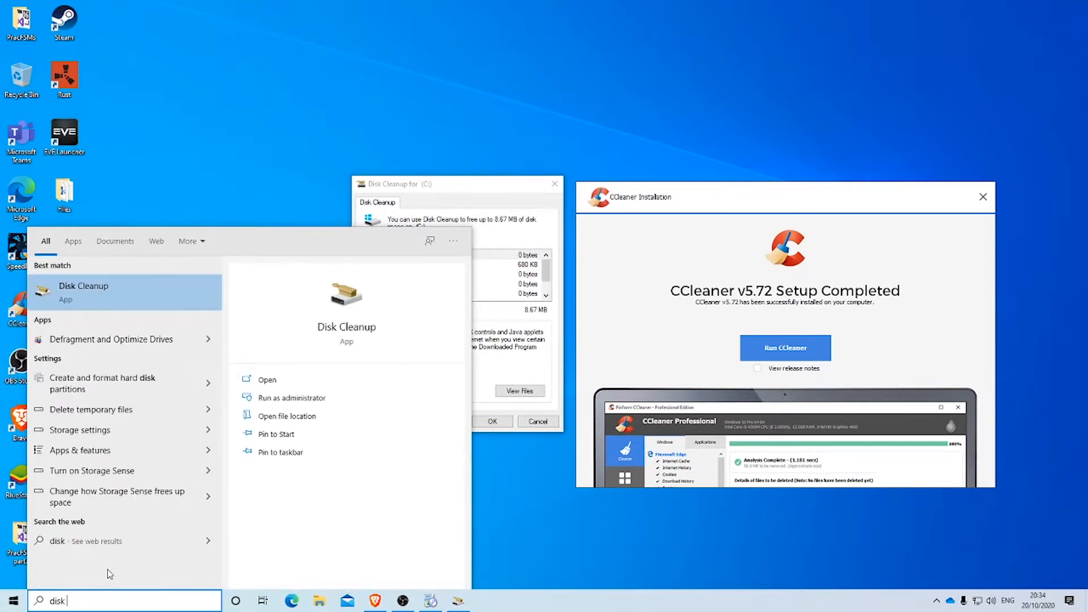
type("cl")
key("BackSpace")
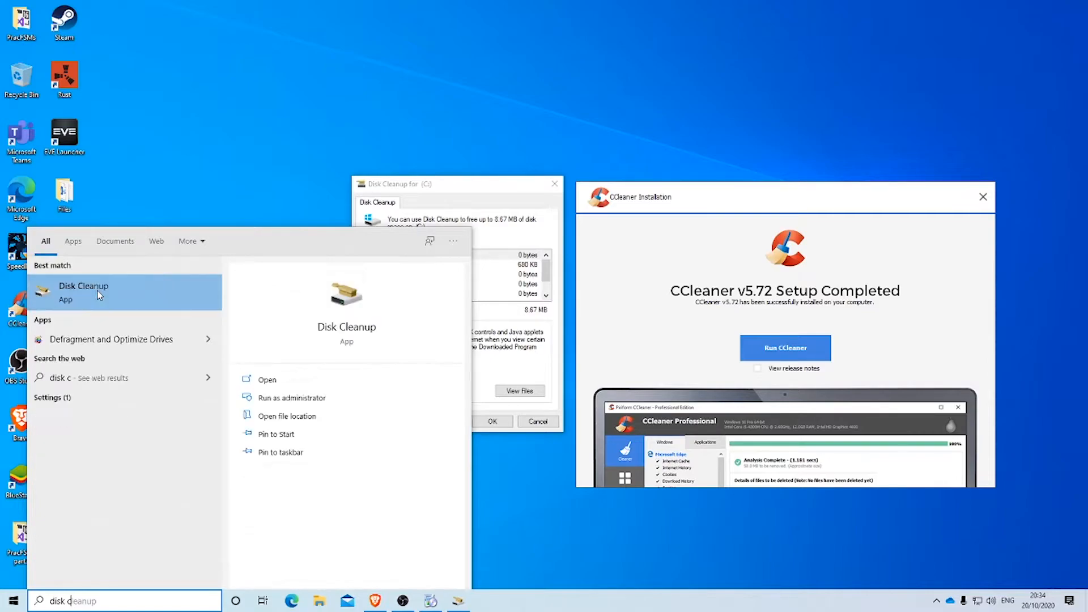
left_click(224, 155)
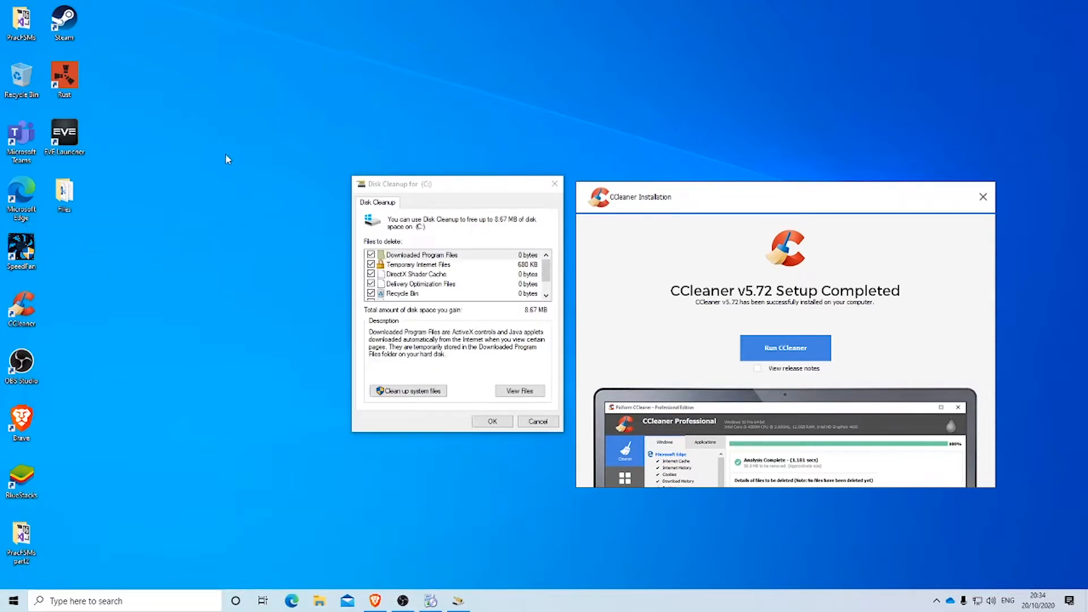
Scan drive C: for system files to clean up, review the files to delete and cancel Disk Cleanup
left_click(404, 391)
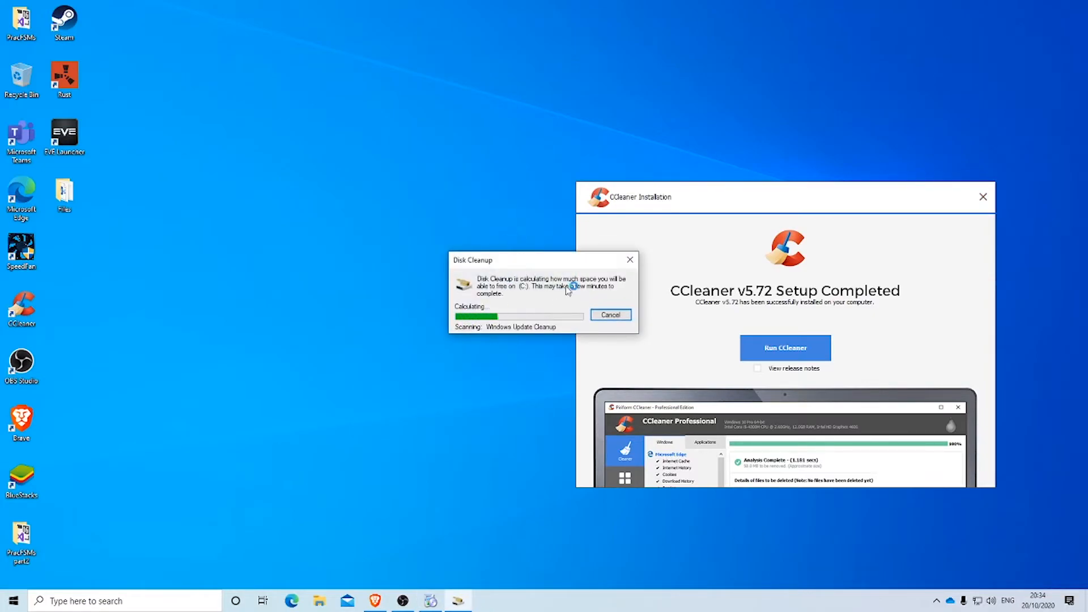
left_click_drag(516, 259, 453, 269)
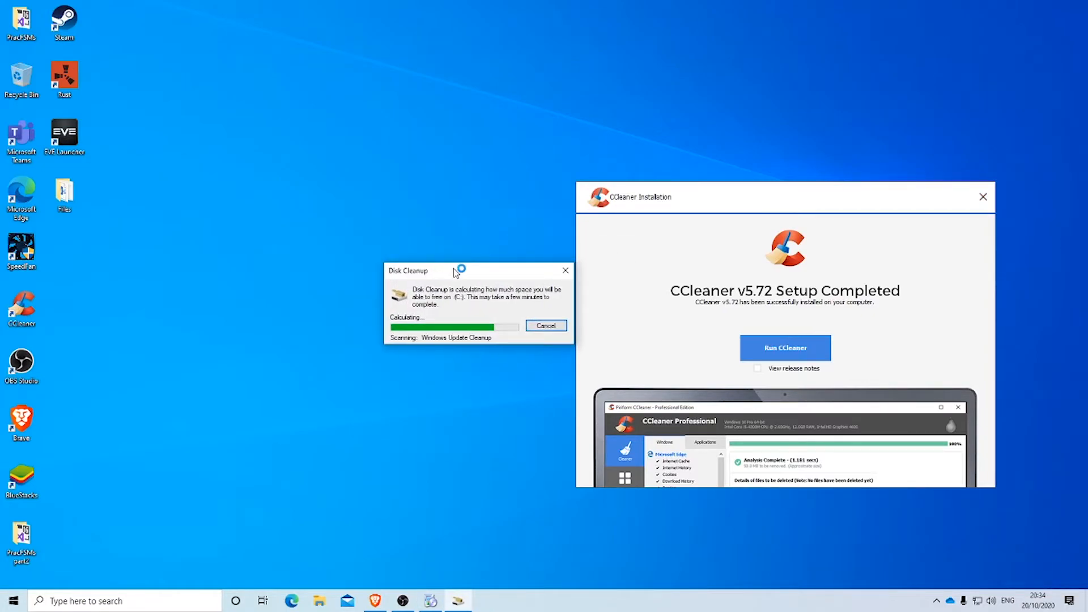
left_click_drag(247, 144, 404, 174)
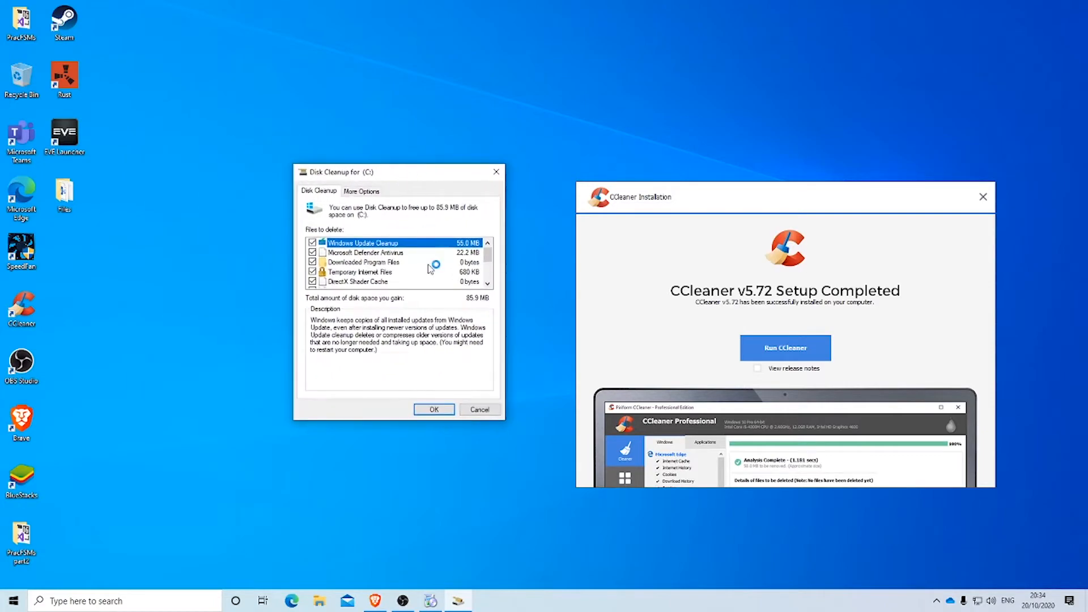
scroll(422, 272, "down", 3)
scroll(417, 278, "up", 3)
left_click(480, 410)
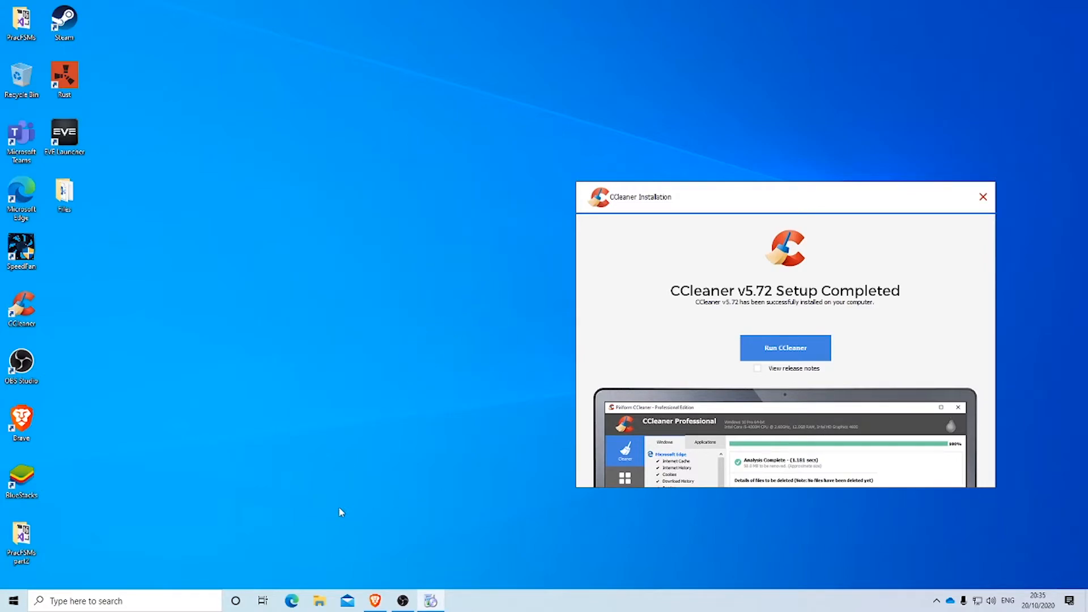
Launch CCleaner from the finished setup and run its Health Check, allowing it to close Brave for the analysis
left_click(780, 353)
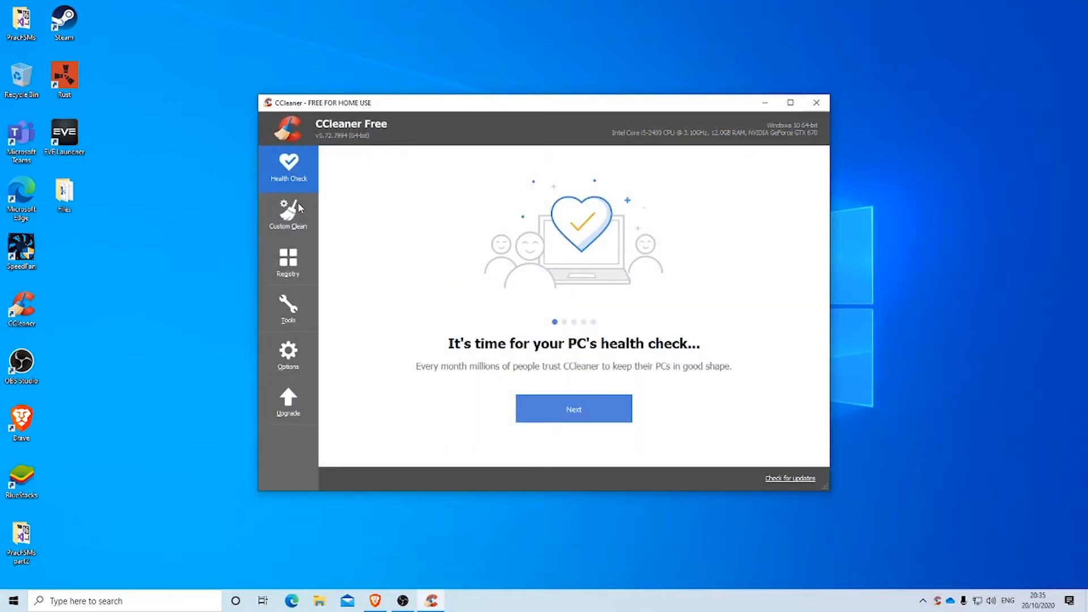
left_click(574, 419)
left_click(573, 420)
left_click(573, 419)
left_click(572, 420)
left_click(573, 420)
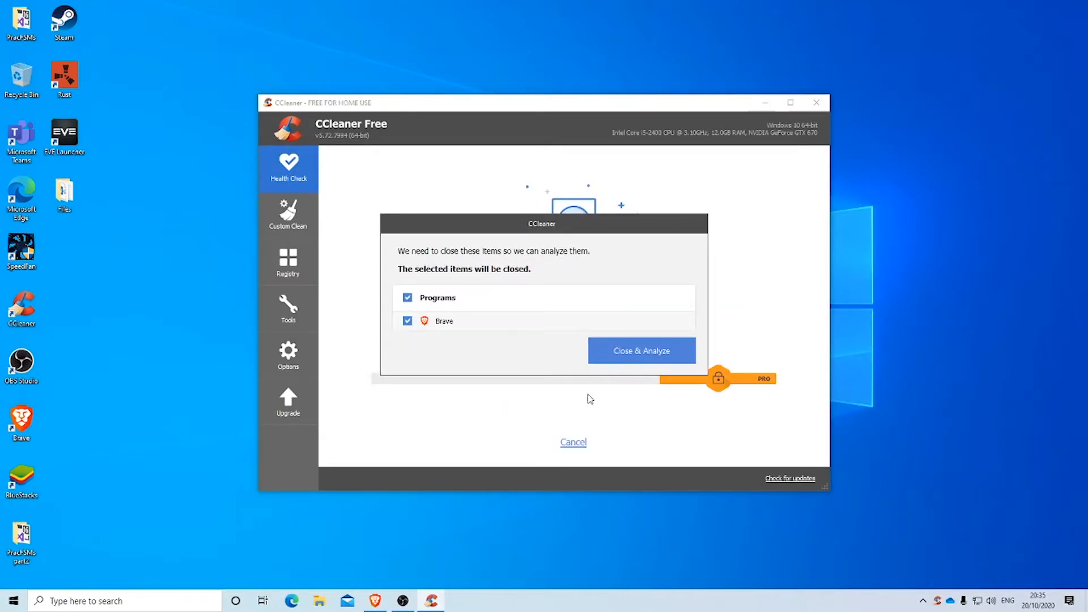
left_click(630, 355)
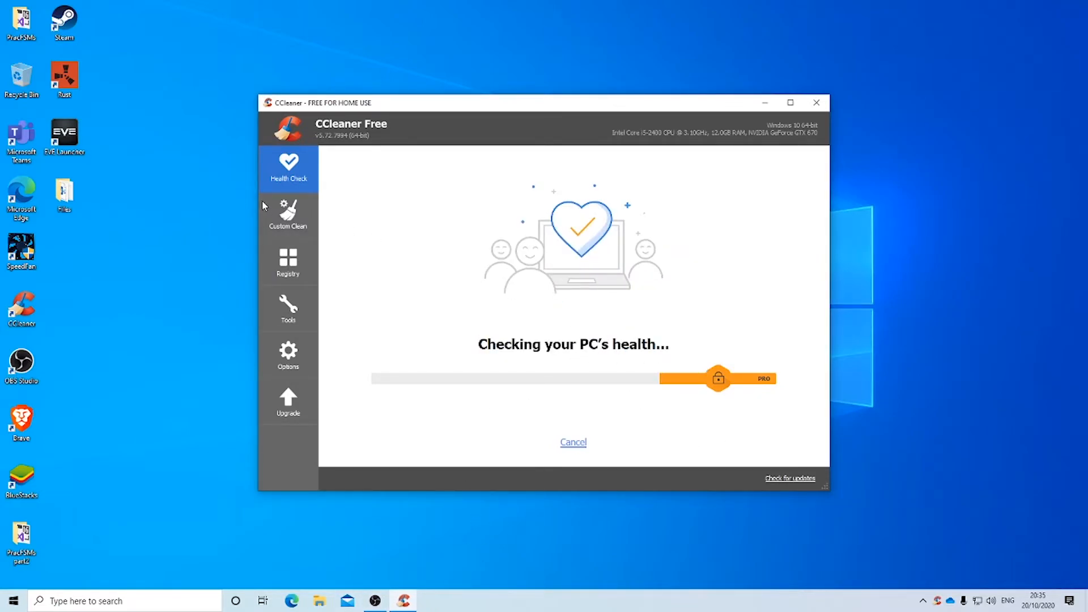
left_click(287, 214)
left_click(295, 187)
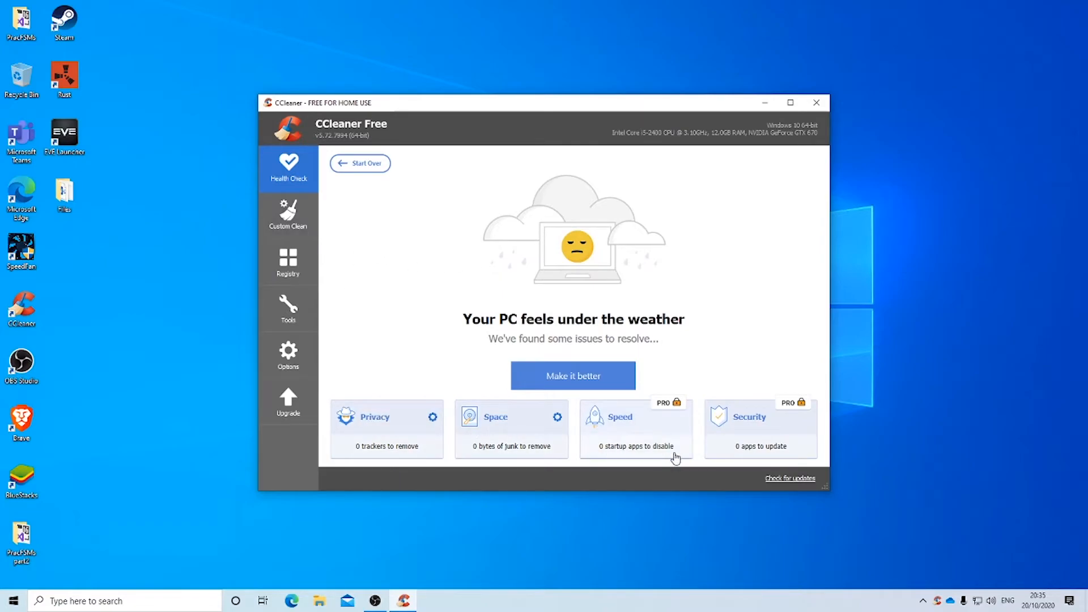
Run the cleaner in Custom Clean with the preselected items and confirm deletion of the selected files
left_click(312, 213)
left_click(793, 452)
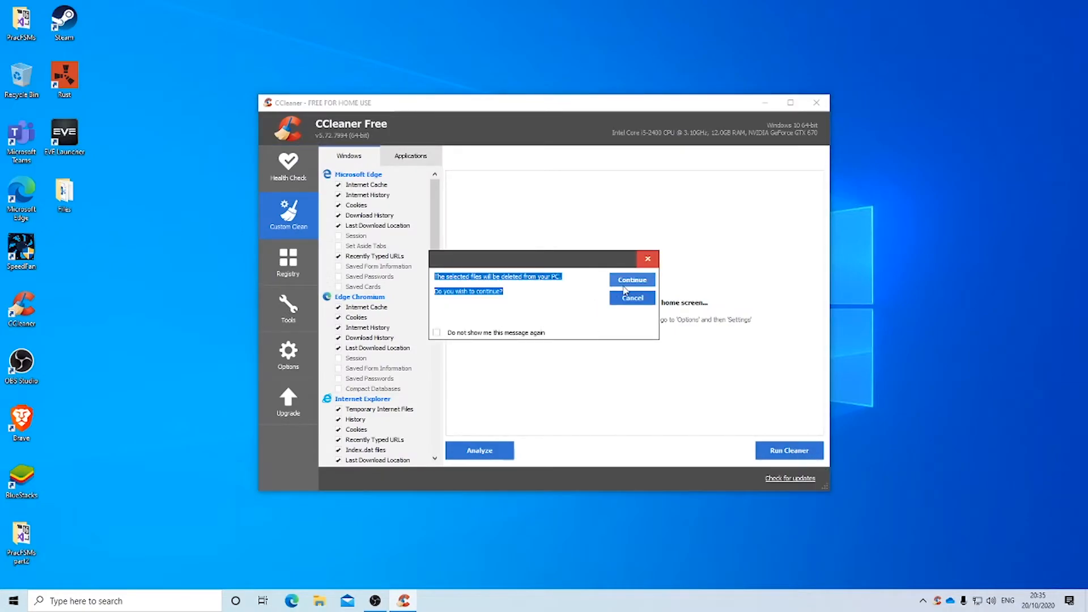
left_click(544, 277)
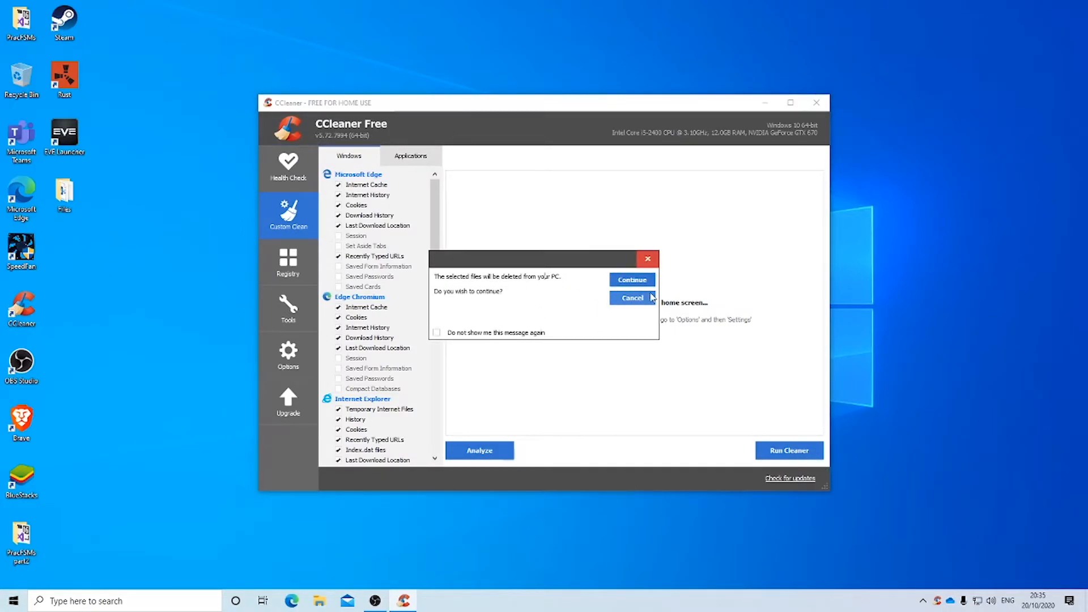
left_click(633, 280)
scroll(393, 273, "down", 10)
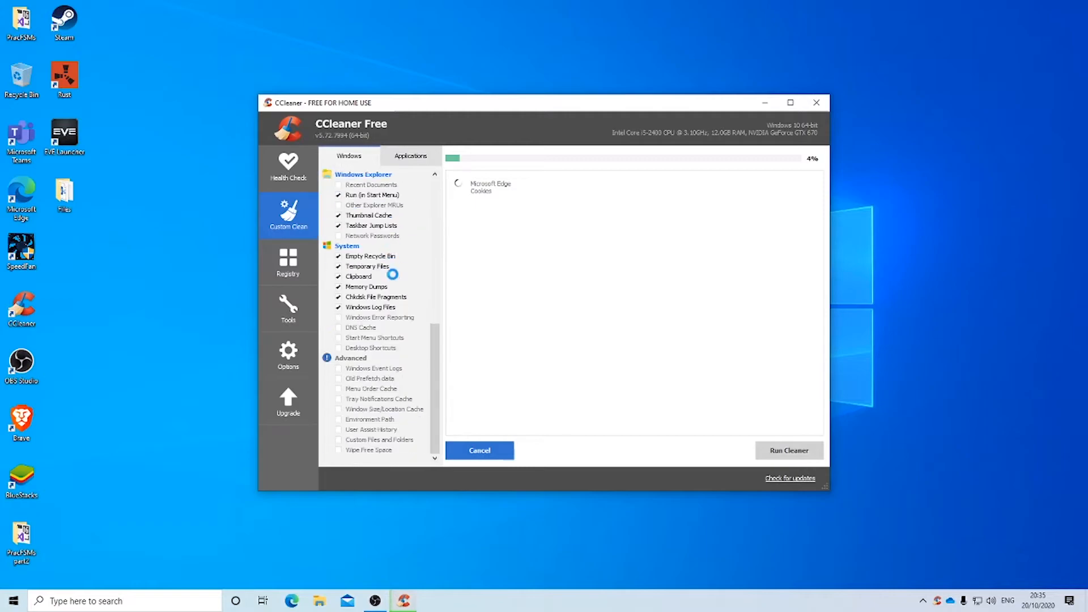
scroll(390, 306, "up", 9)
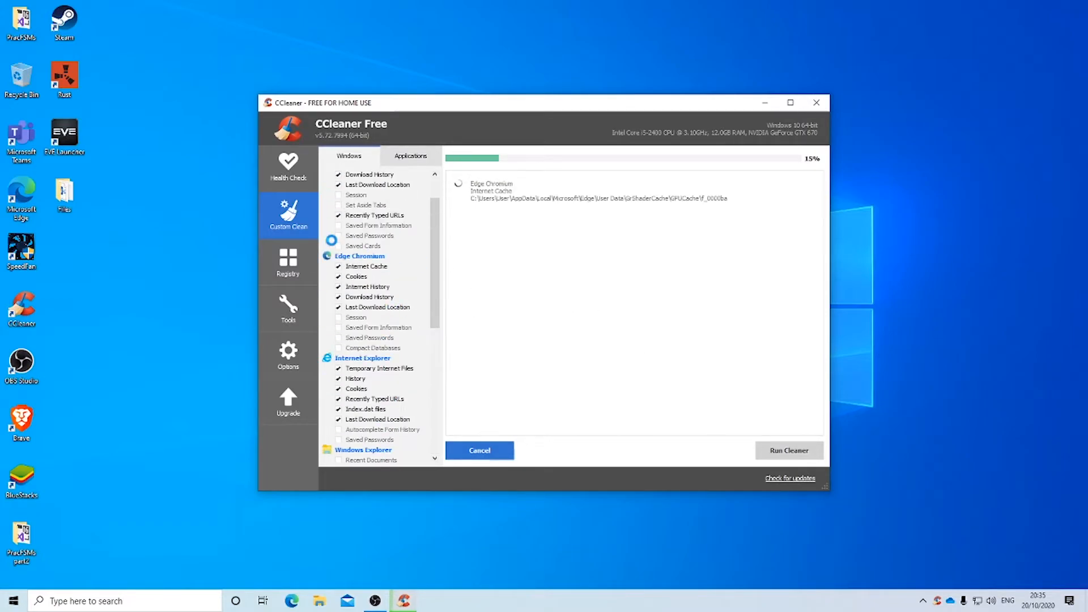
scroll(331, 239, "up", 2)
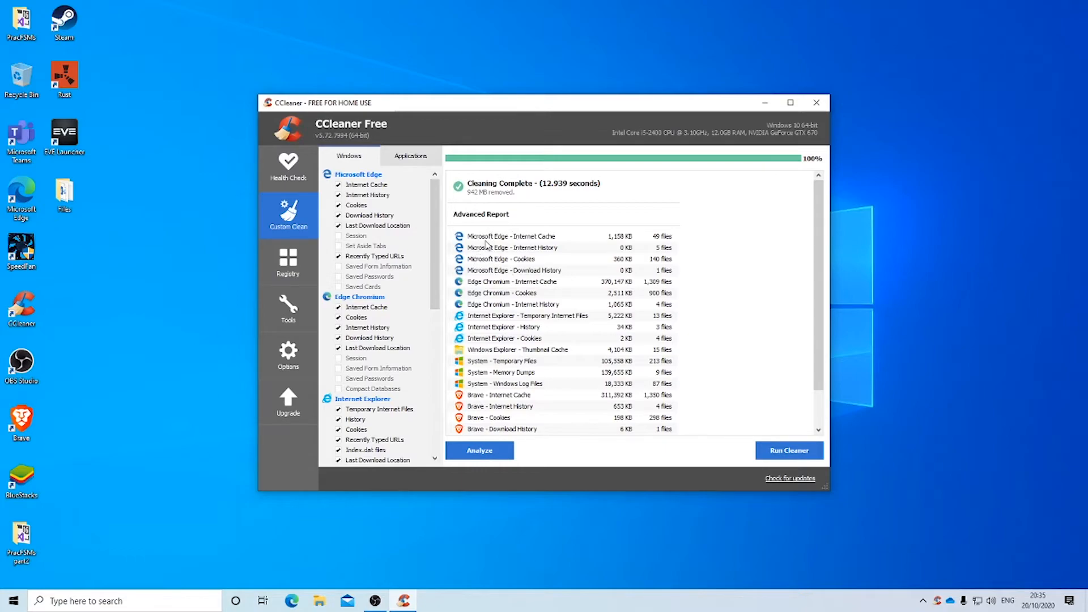
Examine the Advanced Report's Edge Chromium and Brave internet cache entries, and close CCleaner and its Smart Cleaning notification
left_click(547, 283)
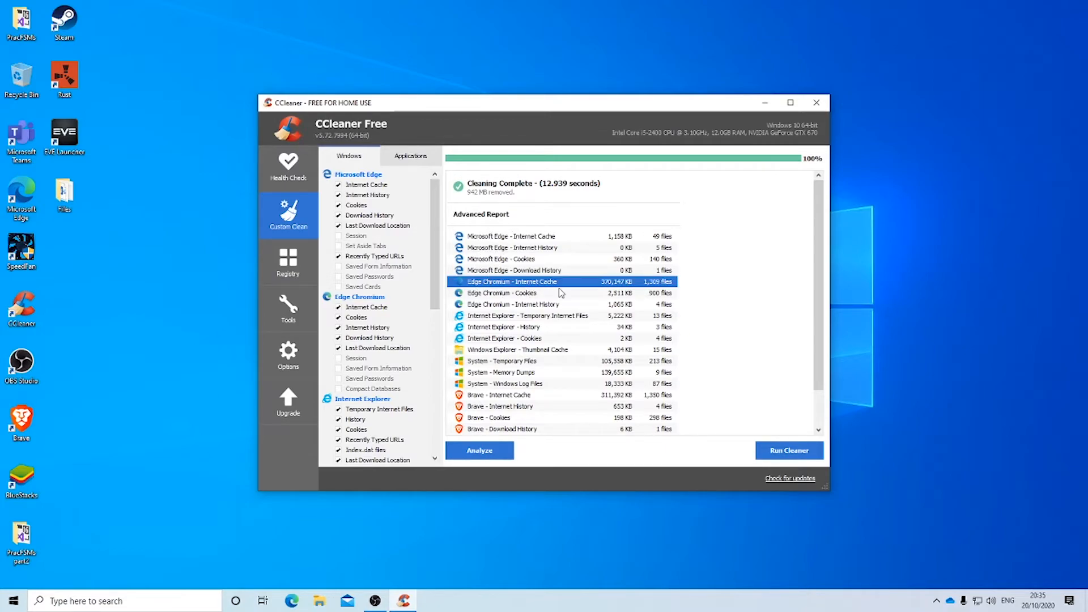
scroll(535, 354, "down", 2)
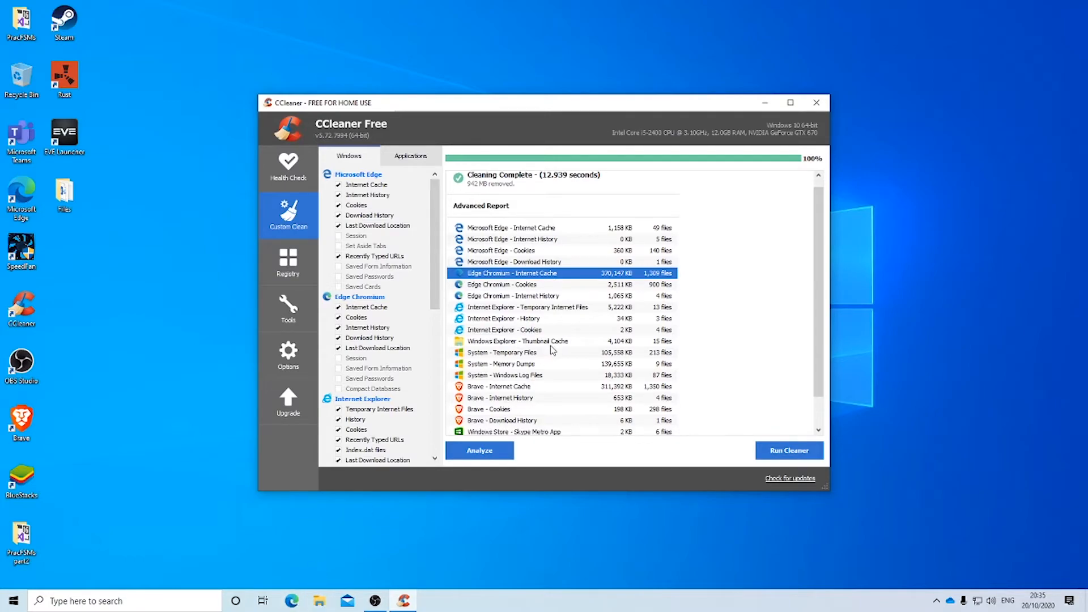
left_click(482, 371)
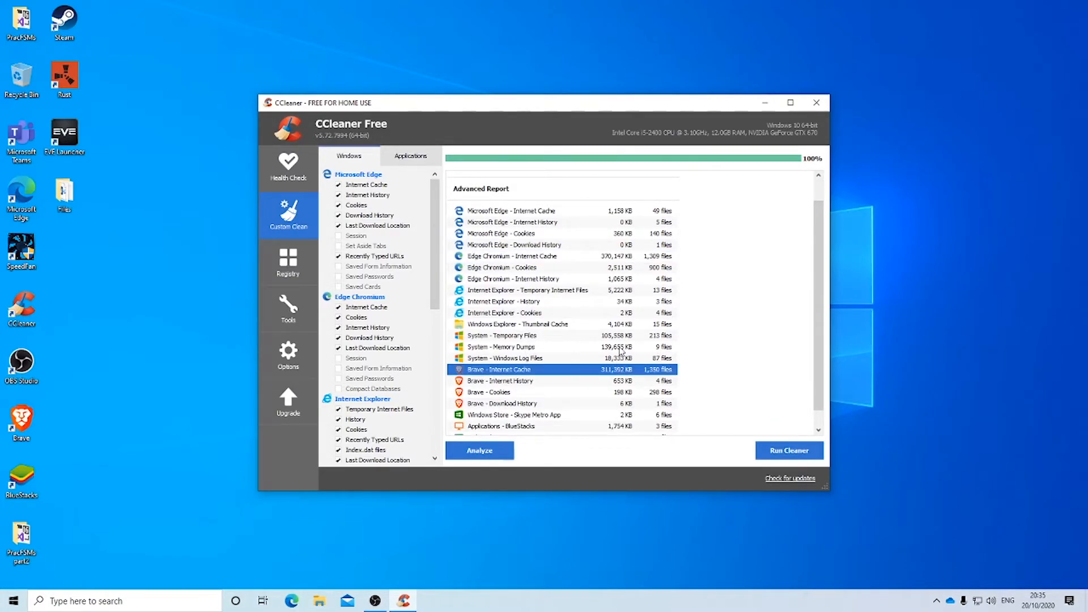
scroll(598, 336, "down", 1)
scroll(587, 350, "up", 2)
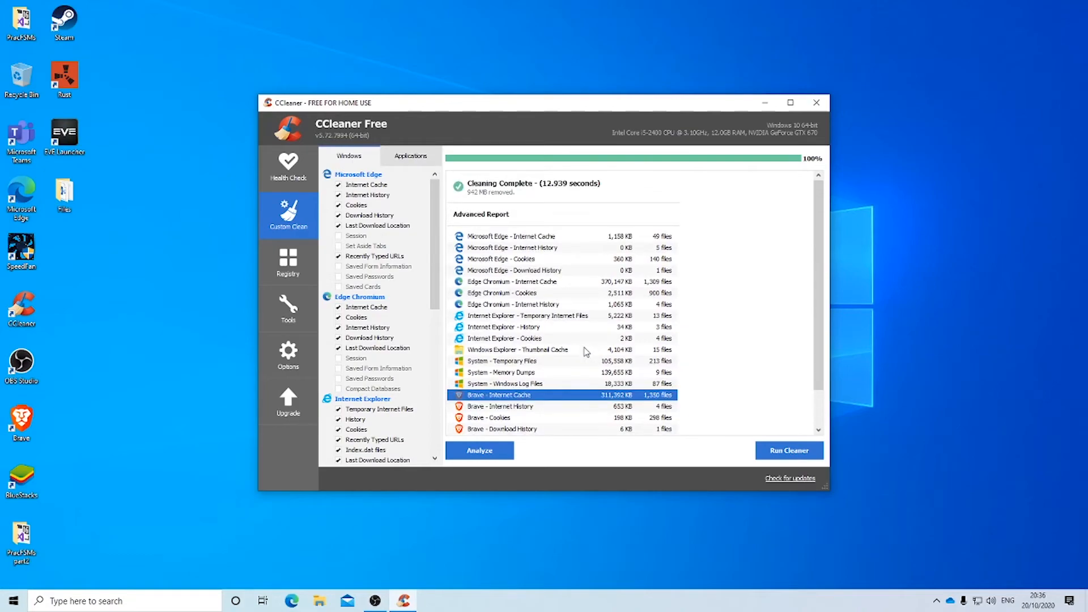
scroll(586, 351, "down", 2)
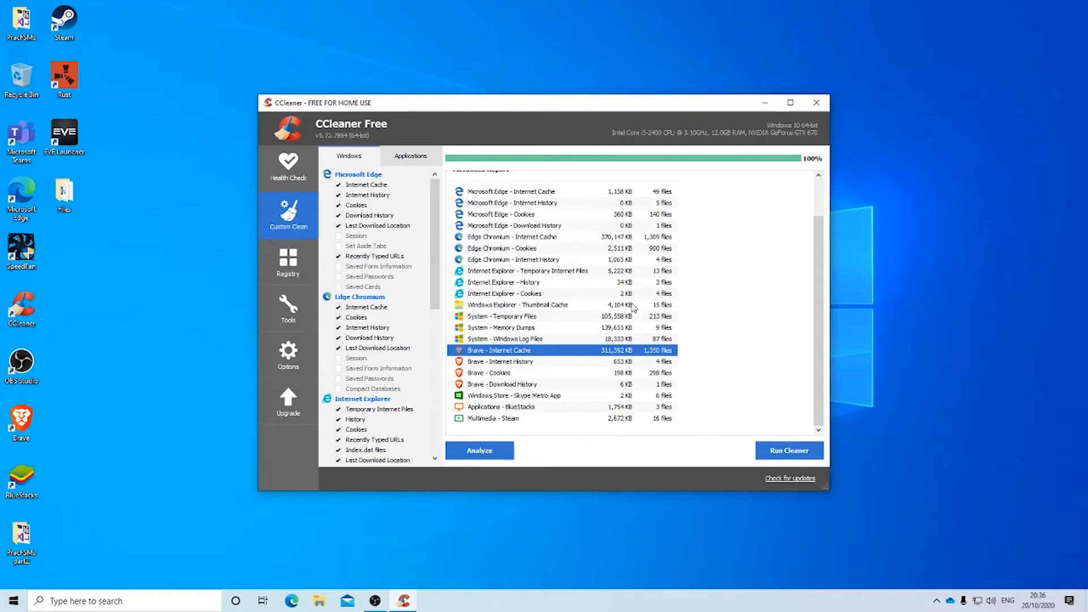
scroll(582, 289, "up", 2)
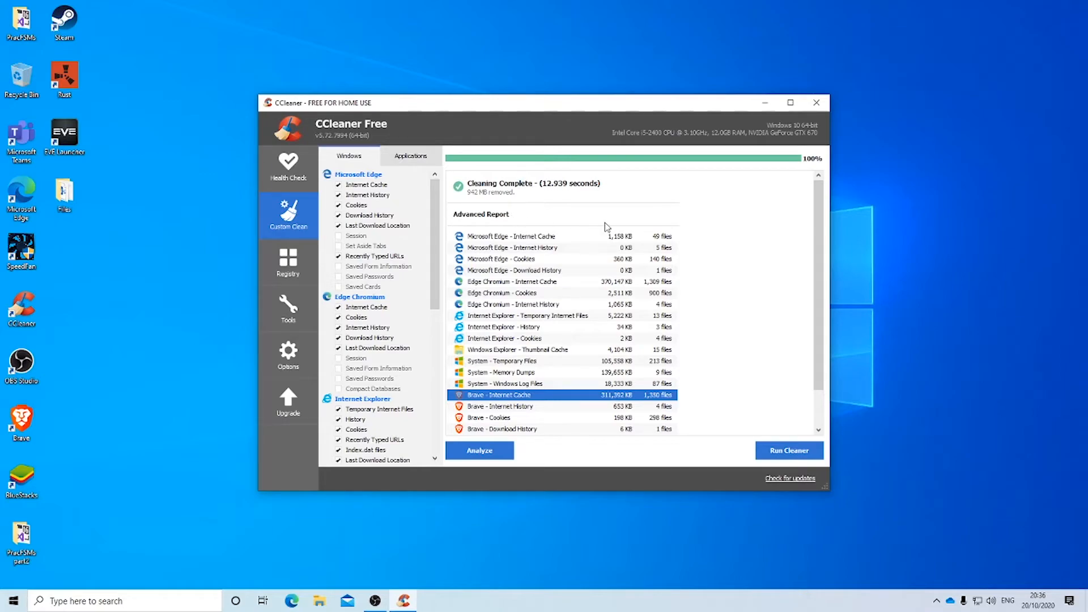
left_click(816, 102)
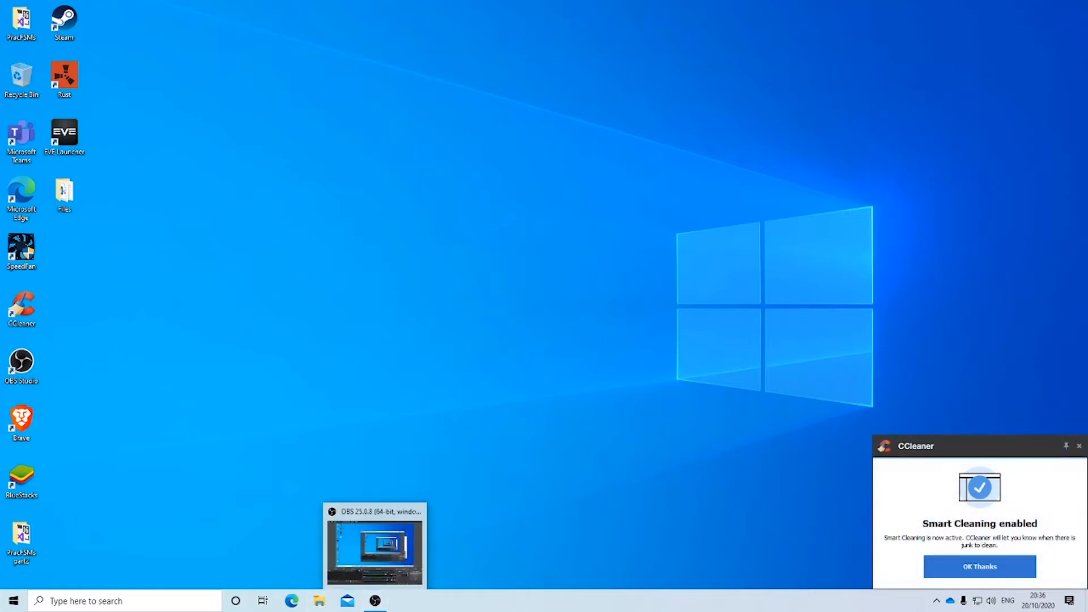
left_click(1079, 447)
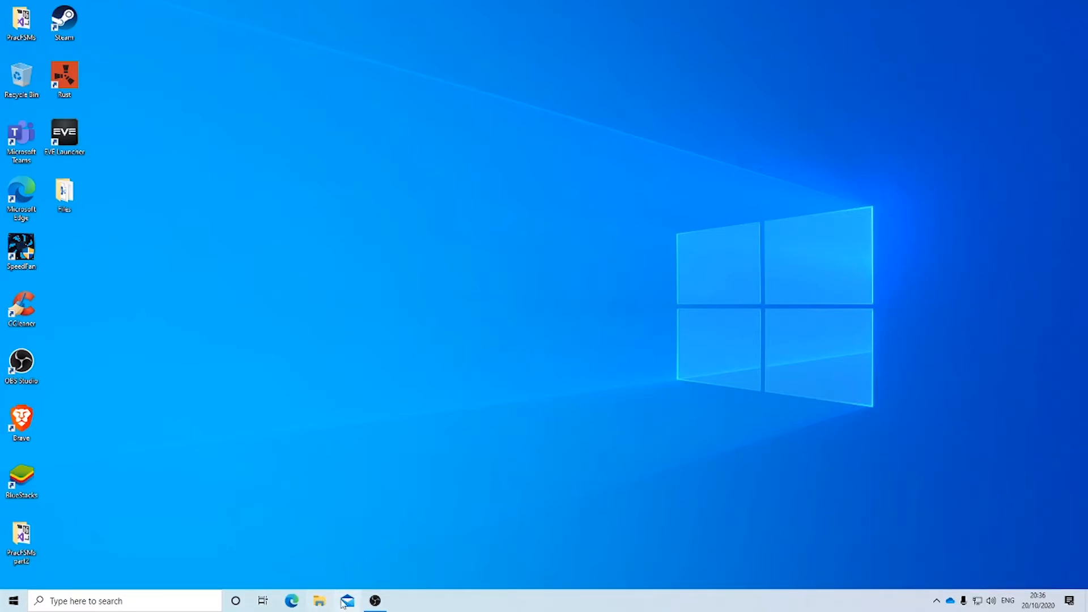
Check the free space on Local Disk (C:) under This PC in File Explorer and close the window
left_click(321, 598)
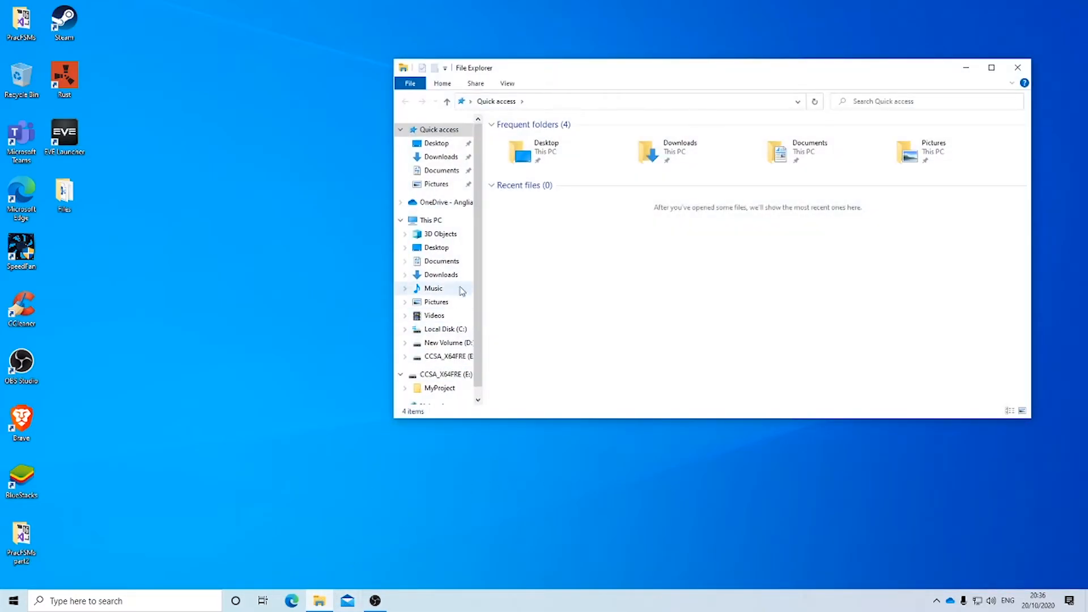
left_click(429, 222)
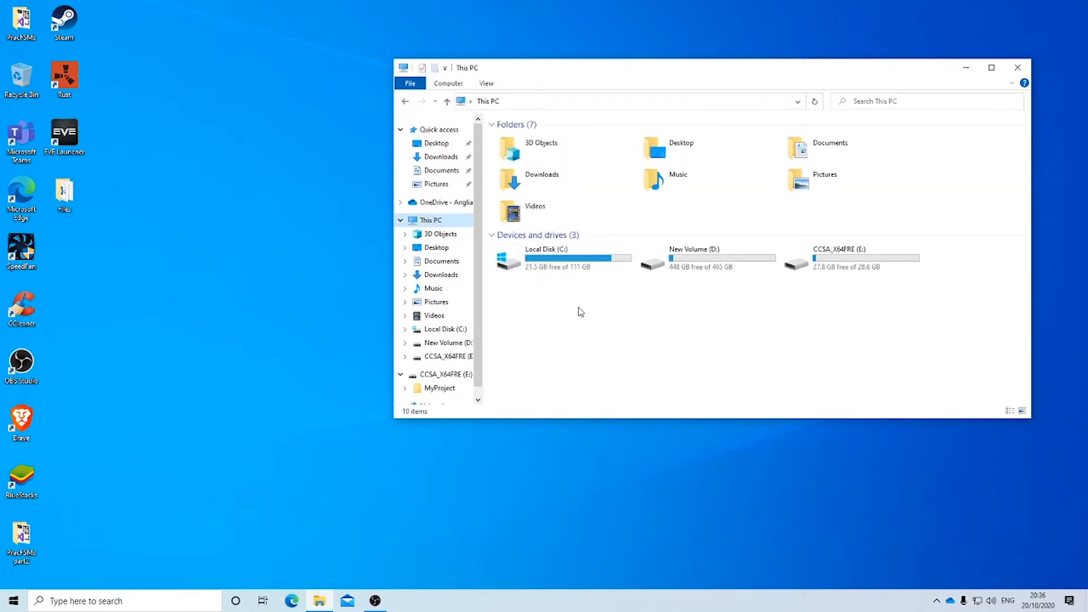
left_click(538, 272)
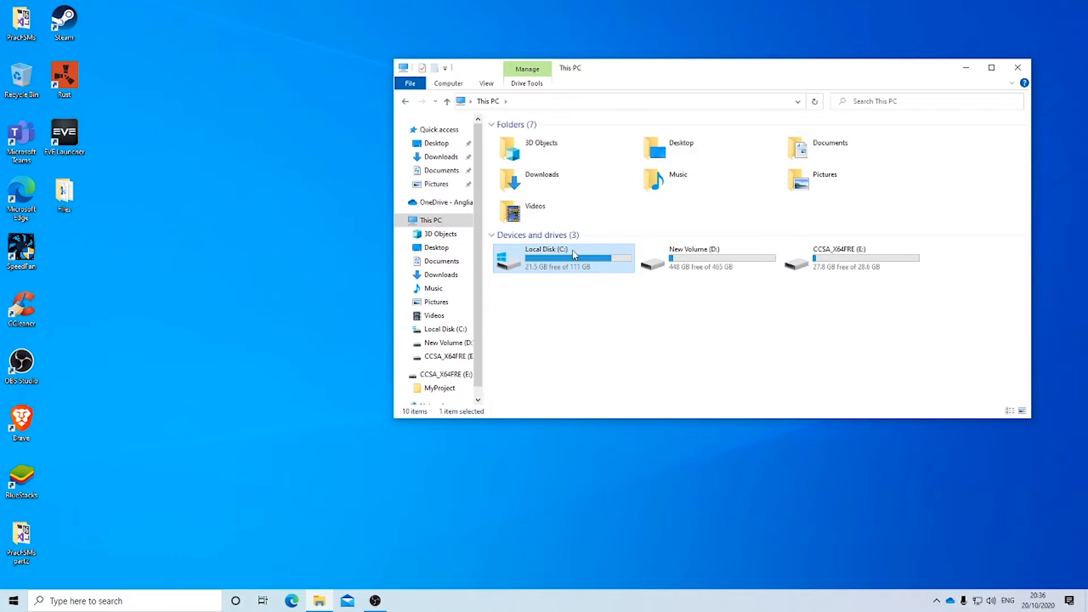
left_click(589, 276)
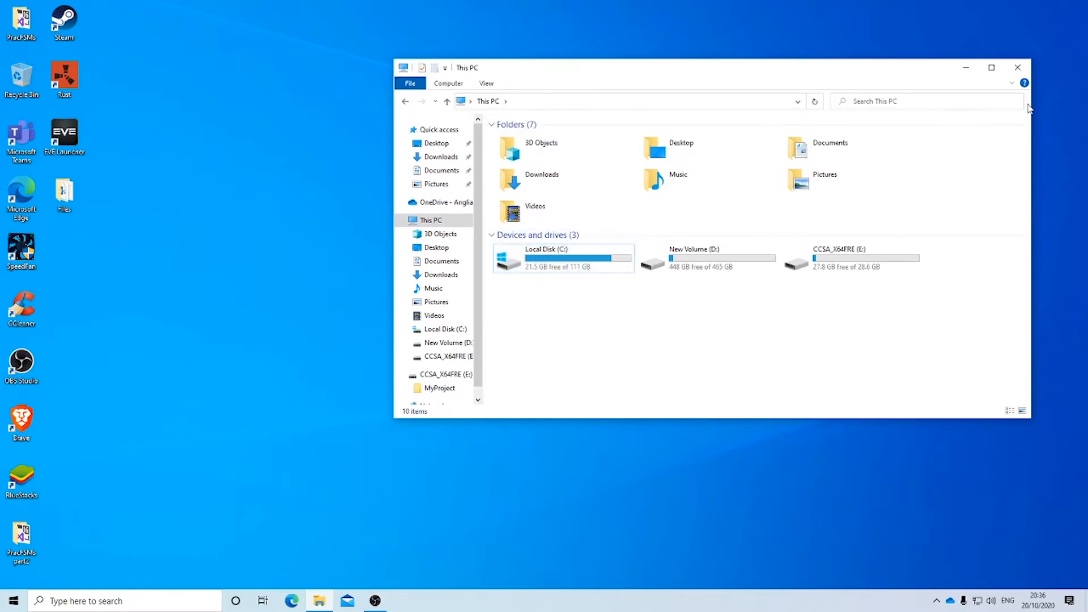
left_click(1018, 69)
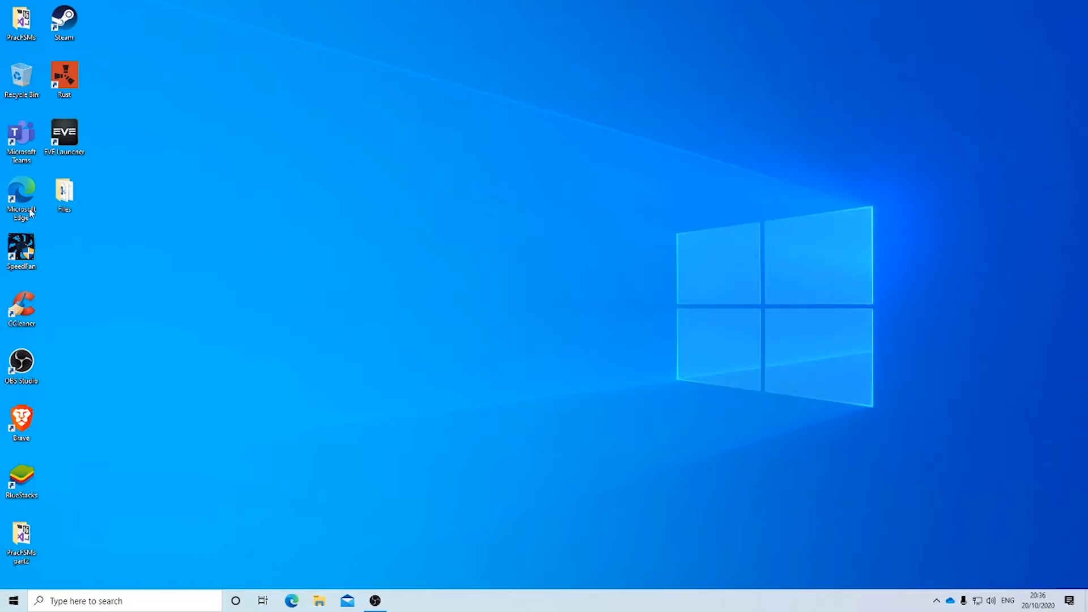
left_click(35, 300)
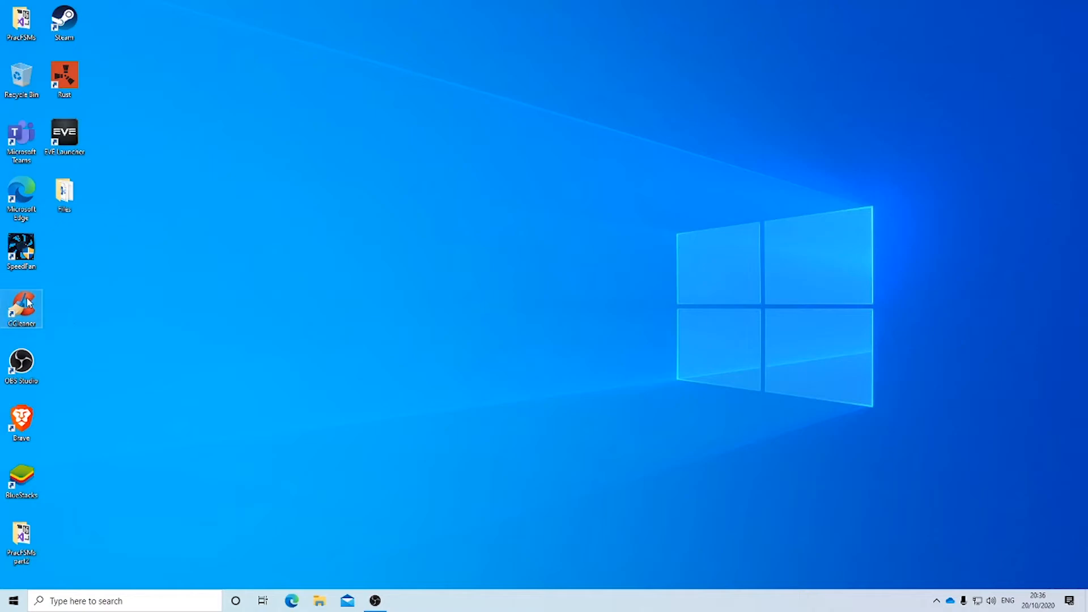
mouse_move(79, 335)
left_mouse_down()
mouse_move(37, 324)
mouse_move(1, 290)
mouse_move(91, 331)
left_mouse_up()
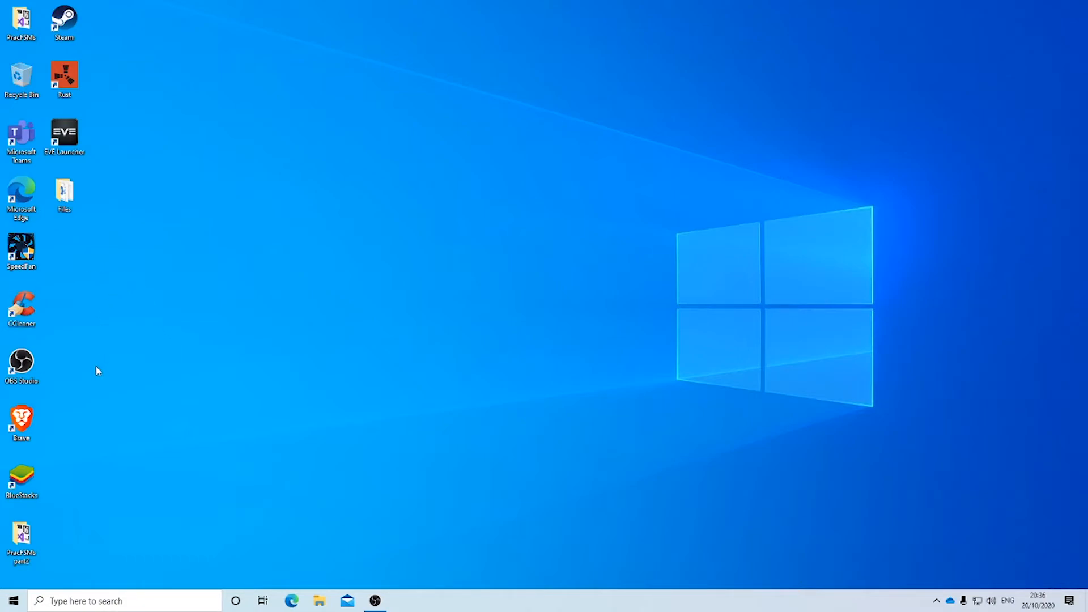
Open the Windows Apps & features settings and sort the installed apps by install date
right_click(15, 602)
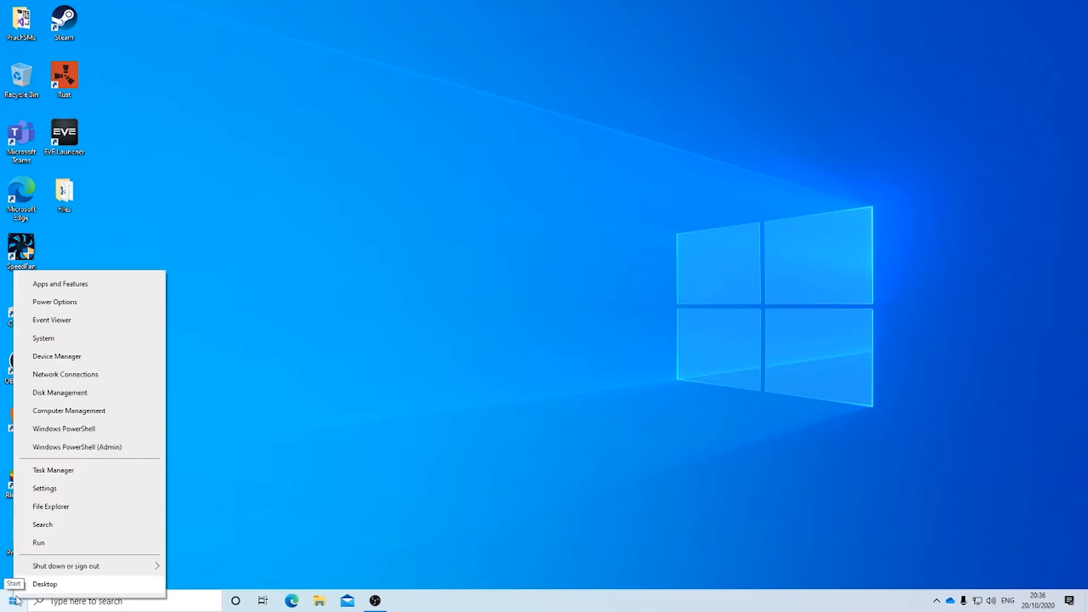
left_click(66, 286)
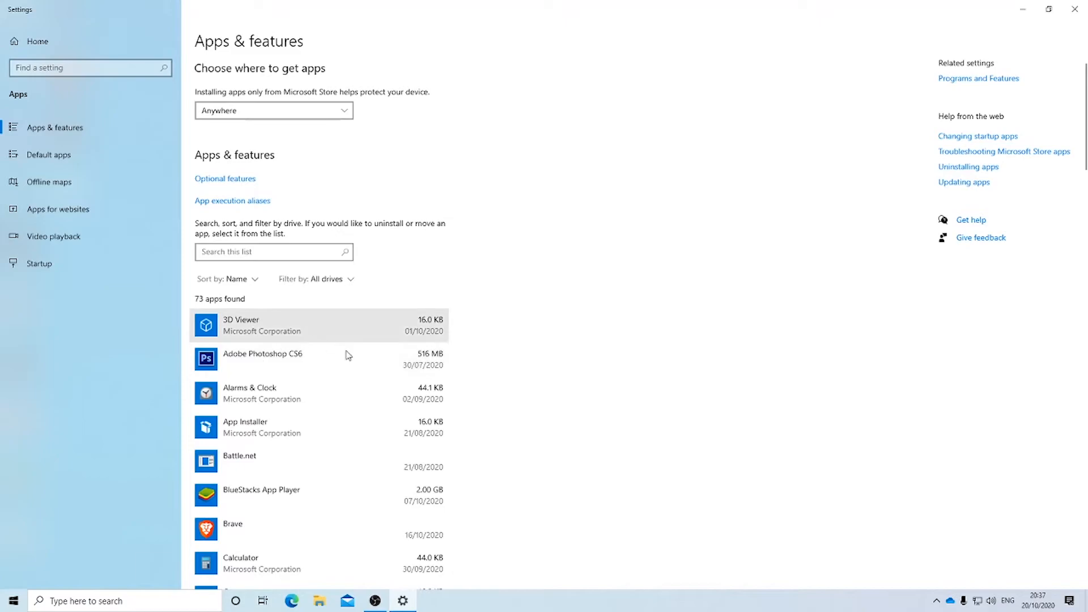
scroll(301, 384, "down", 10)
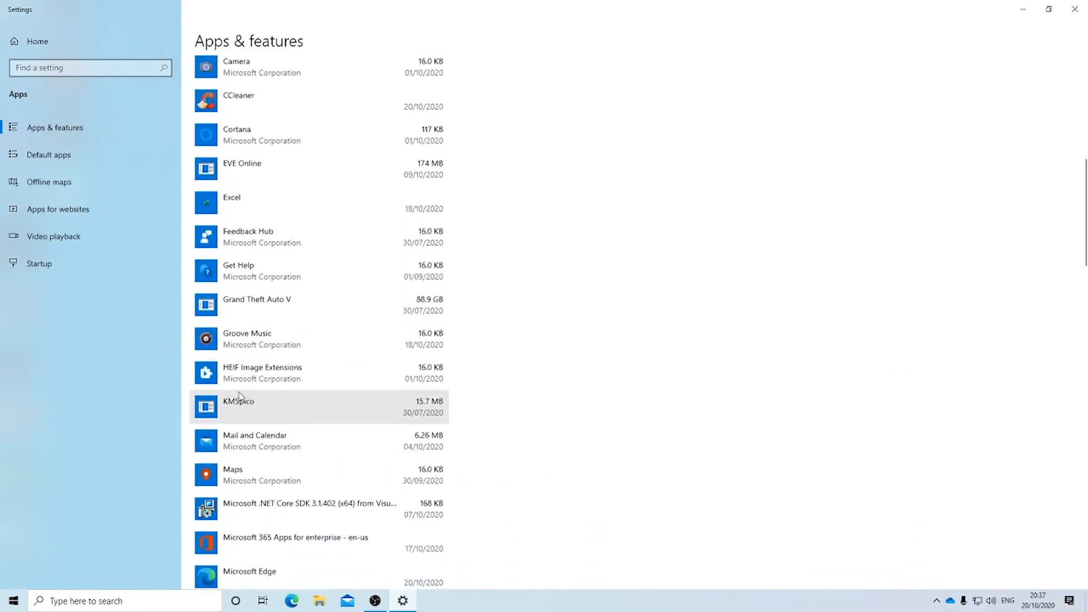
scroll(242, 388, "up", 10)
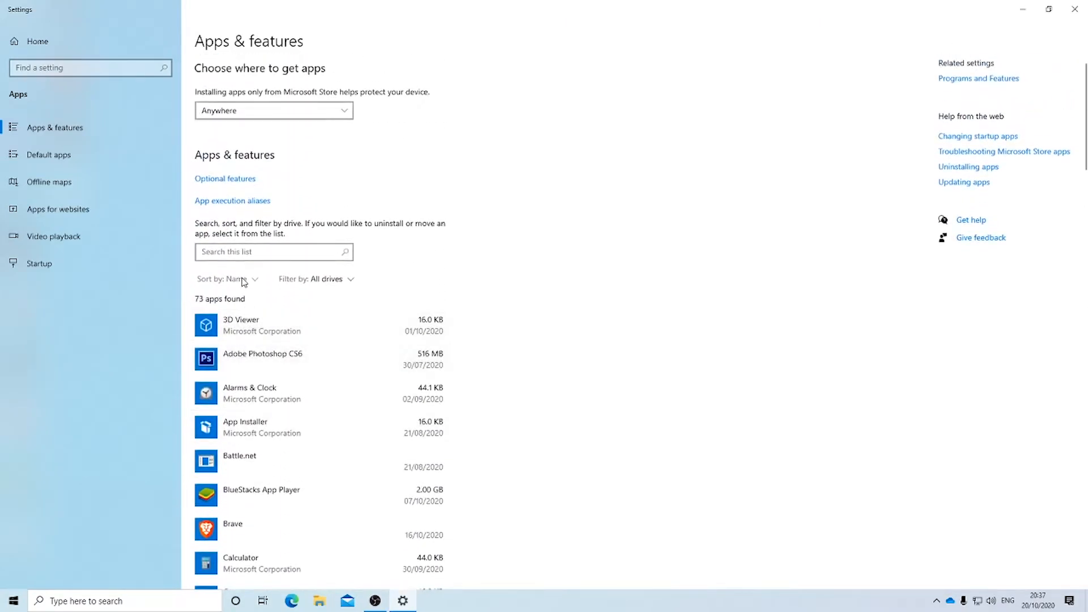
left_click(253, 281)
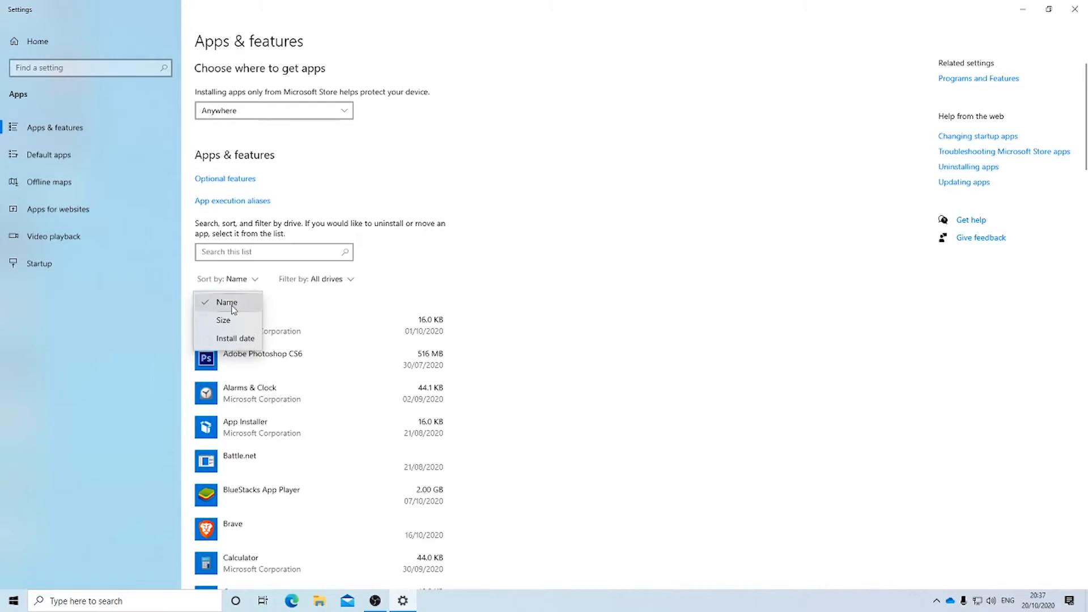
left_click(236, 340)
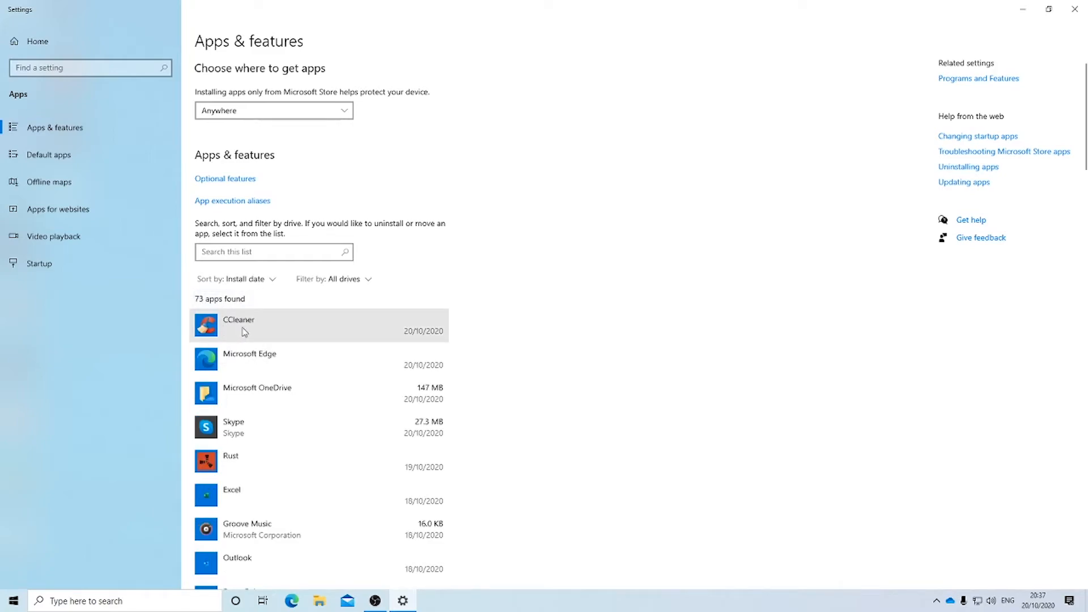
Examine the installed apps list for programs to uninstall, expanding the BlueStacks App Player entry, and close Settings
scroll(355, 391, "down", 3)
scroll(317, 376, "down", 6)
scroll(313, 371, "up", 1)
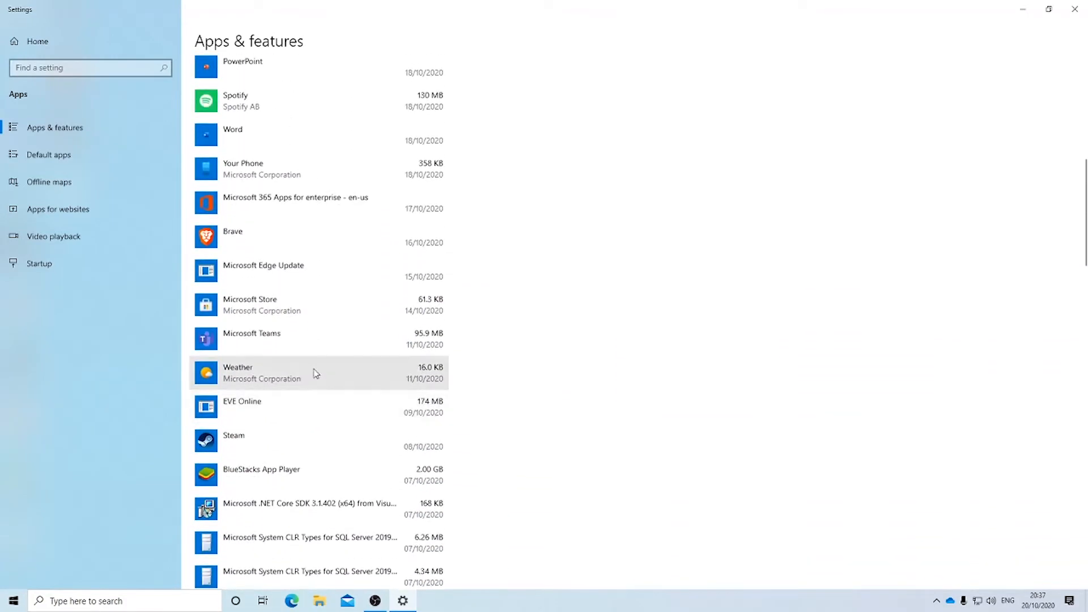
left_click(296, 481)
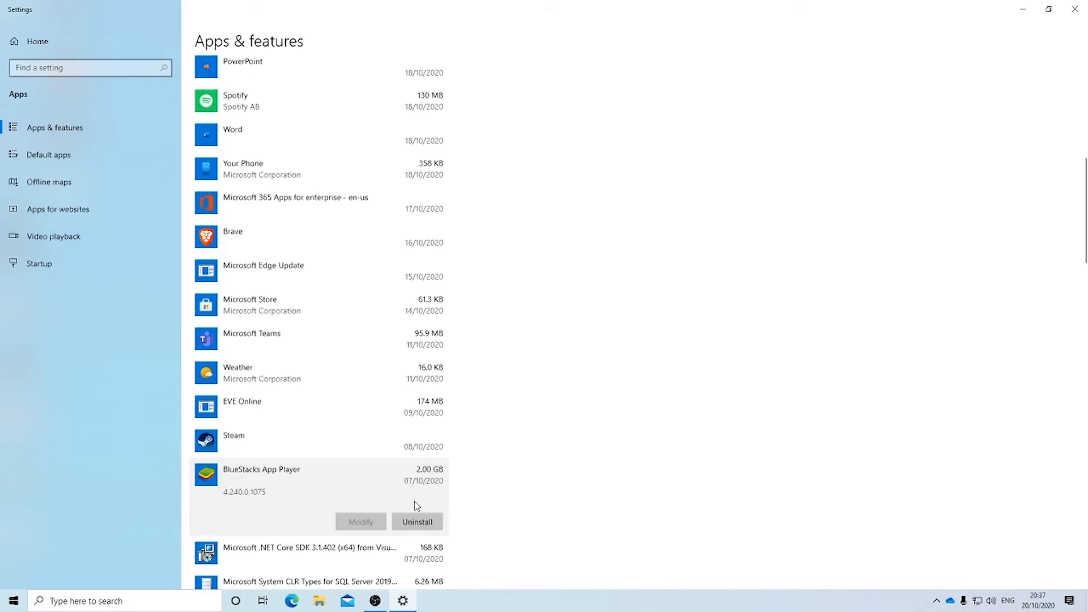
scroll(397, 487, "up", 6)
scroll(363, 397, "down", 6)
scroll(436, 503, "up", 9)
scroll(385, 328, "down", 3)
scroll(334, 215, "down", 5)
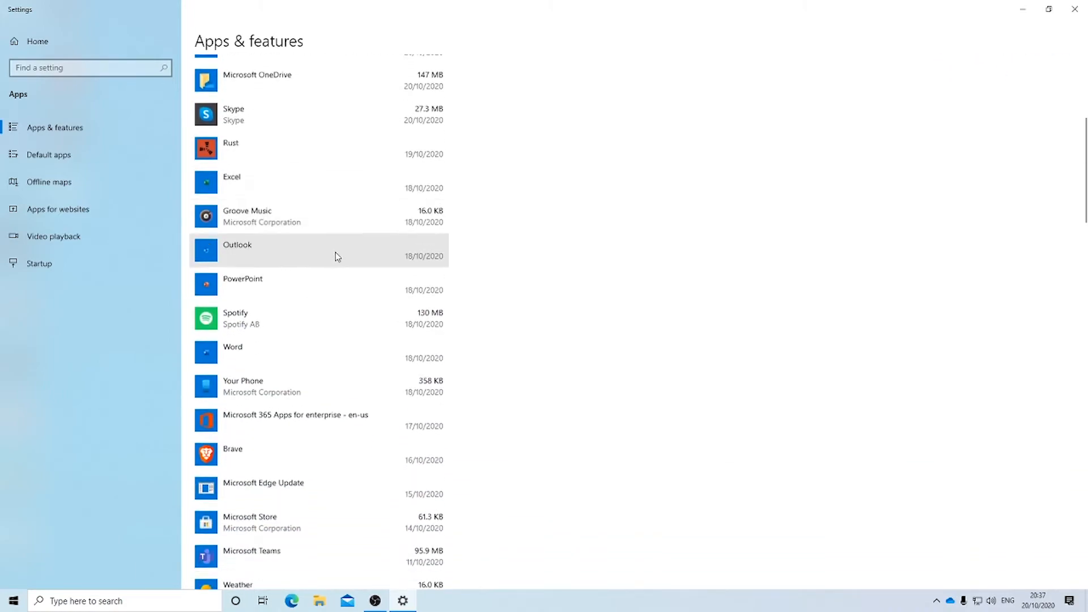
scroll(332, 268, "down", 10)
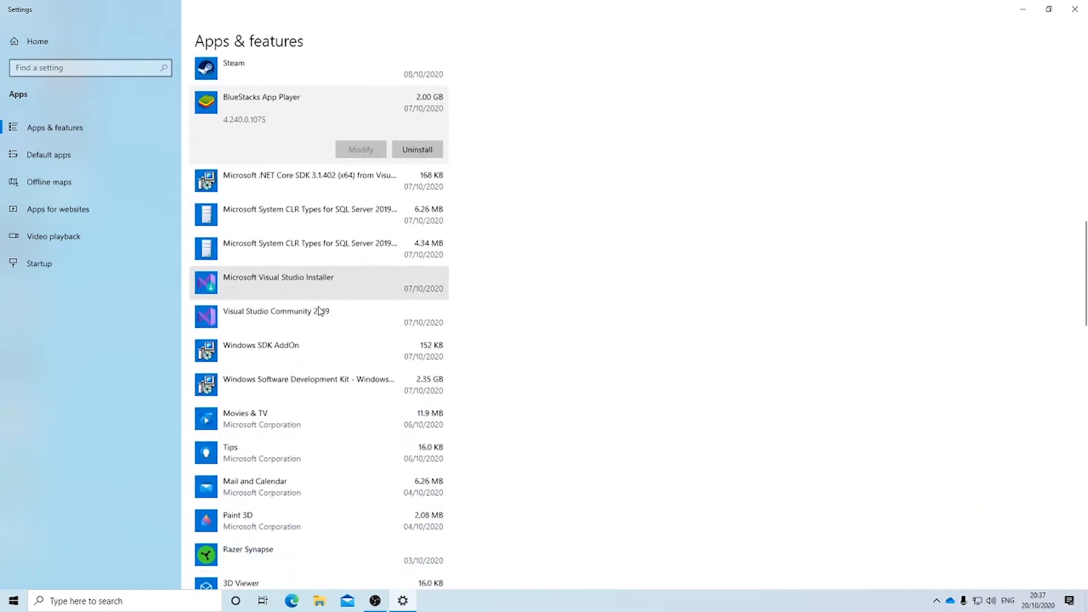
scroll(320, 316, "down", 8)
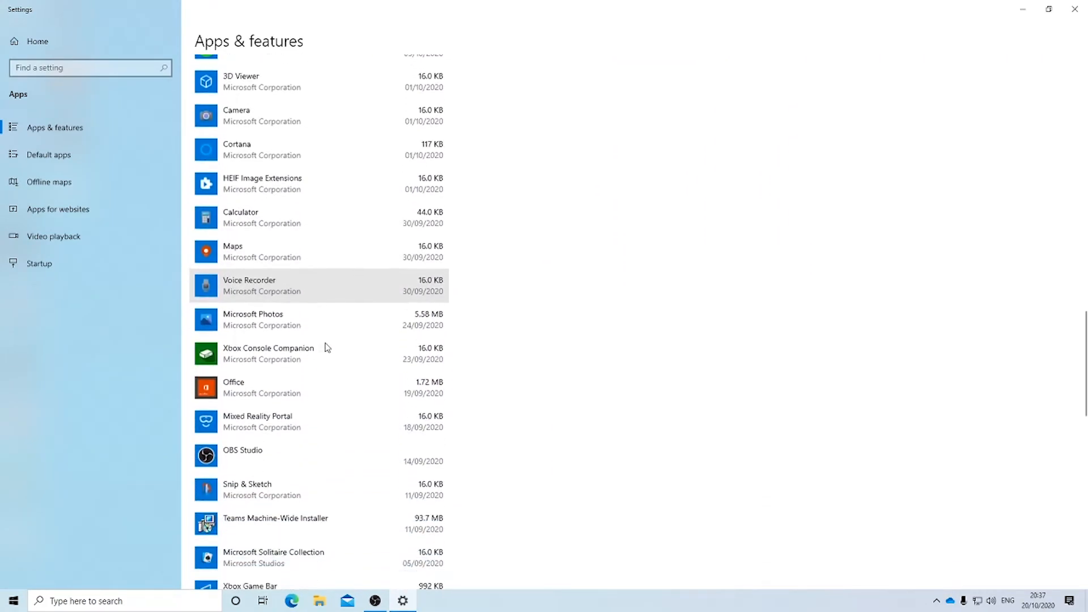
scroll(332, 351, "down", 5)
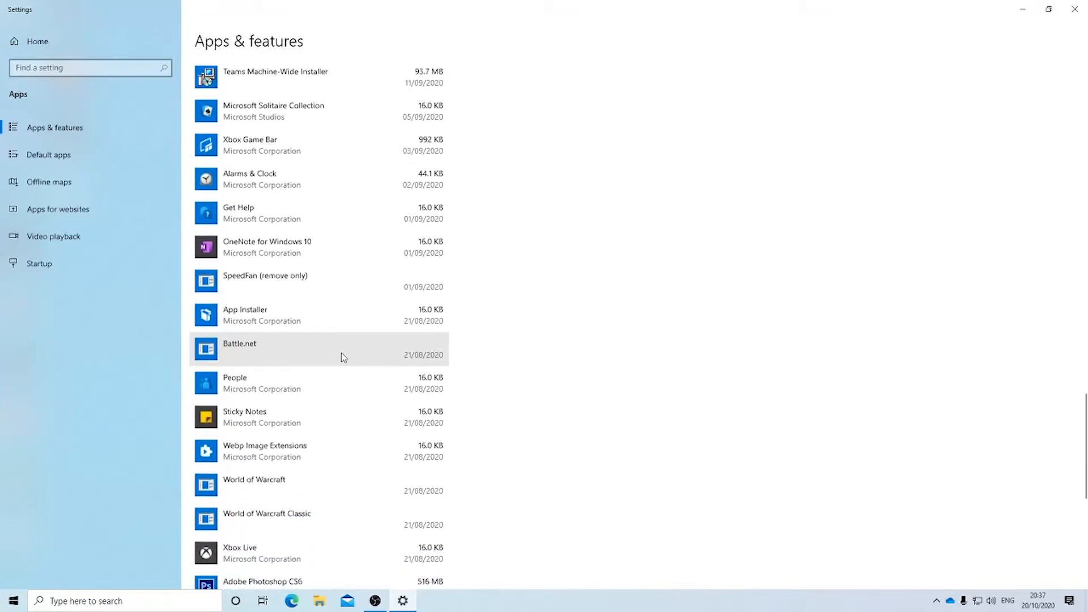
scroll(352, 318, "up", 8)
left_click(1074, 9)
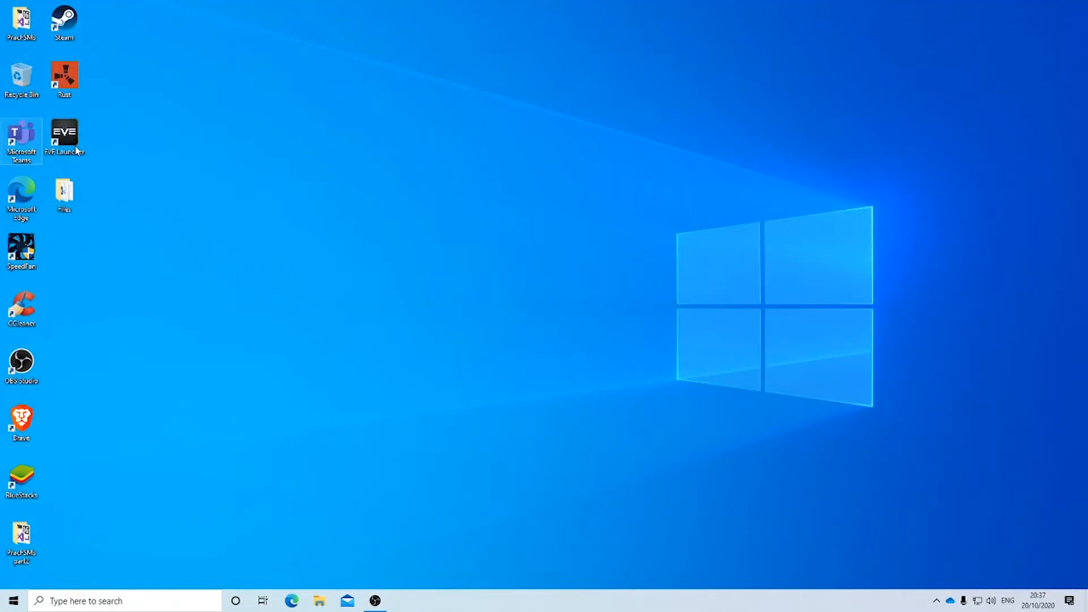
View the drives under This PC in File Explorer twice, closing the window each time
left_click(320, 601)
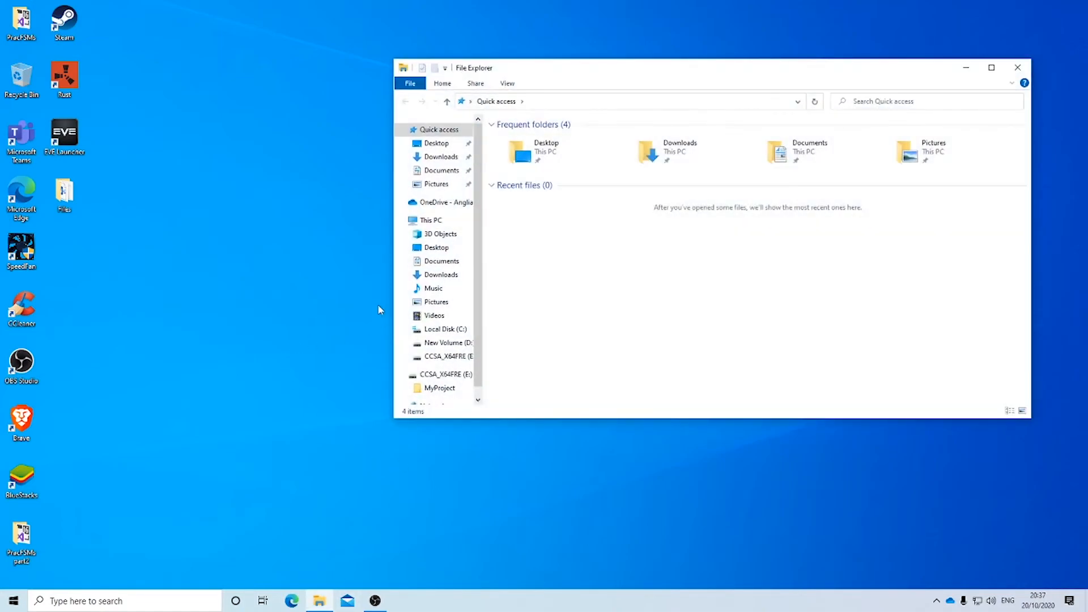
left_click(434, 220)
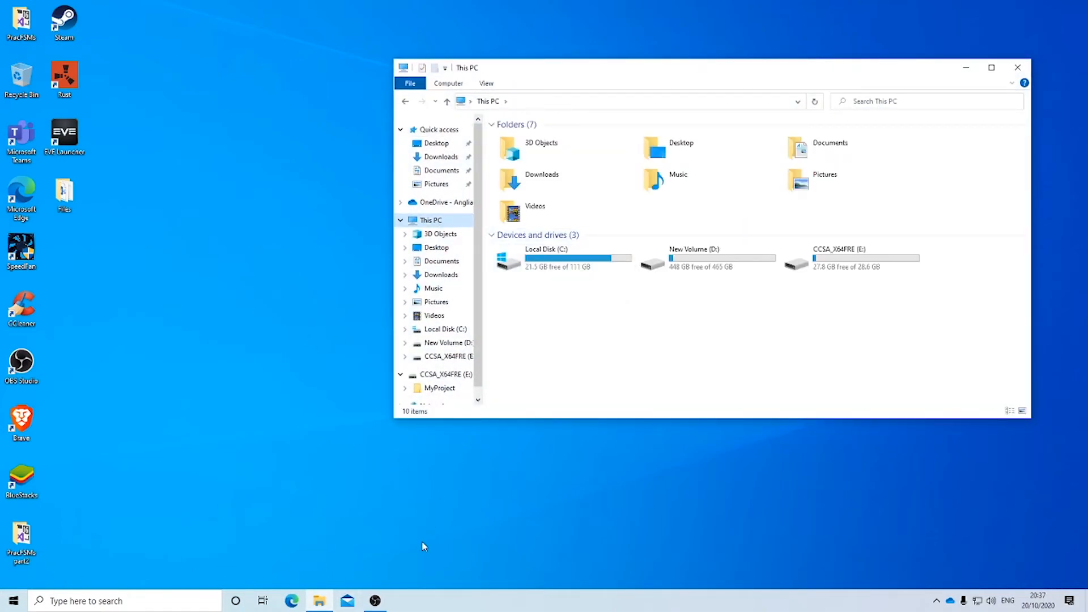
left_click(1018, 67)
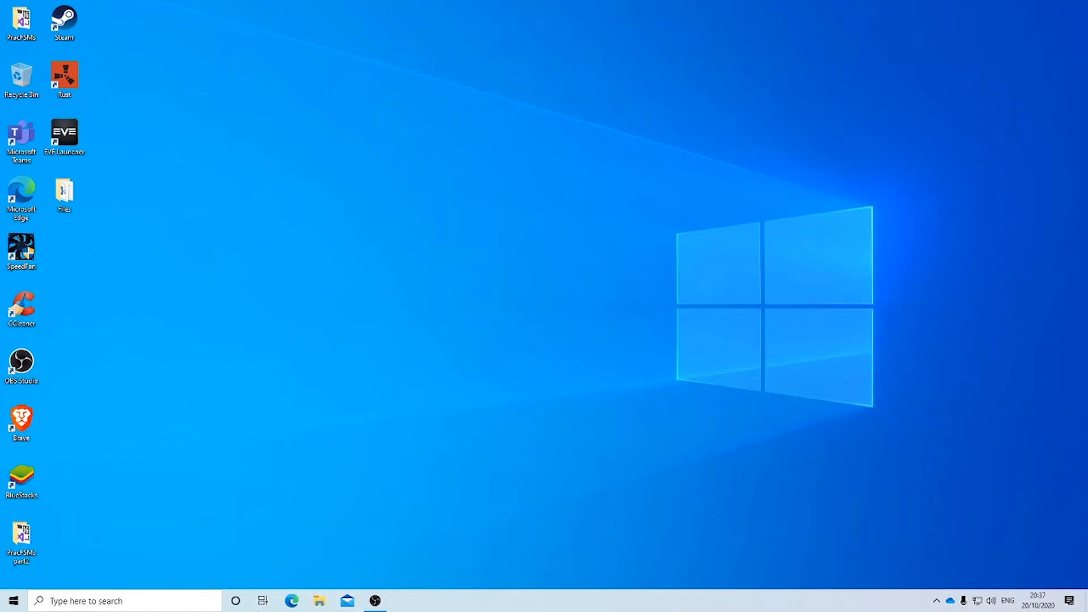
left_click(322, 602)
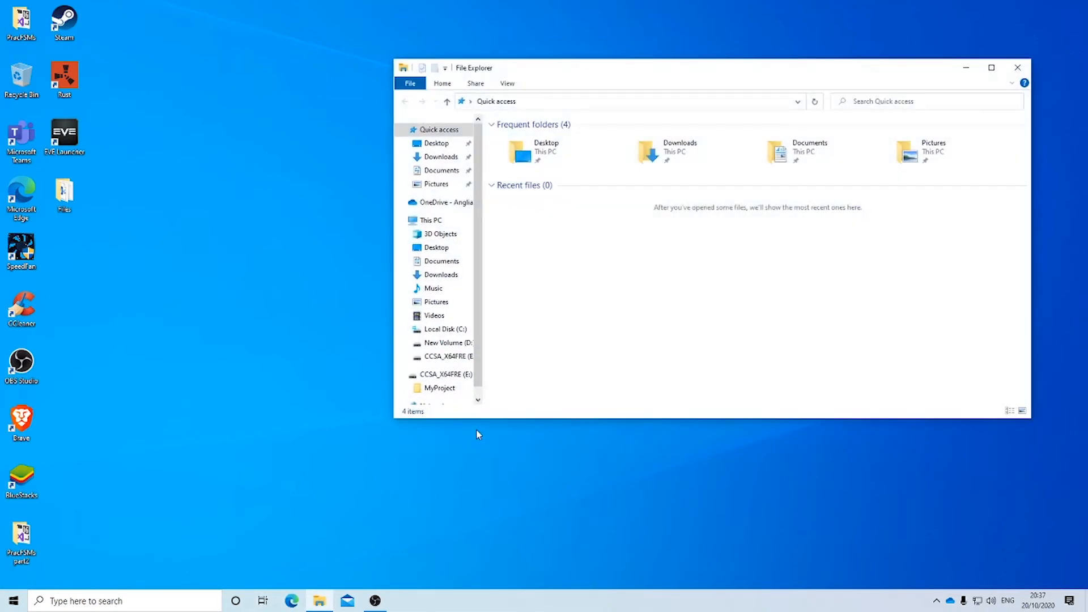
left_click(432, 220)
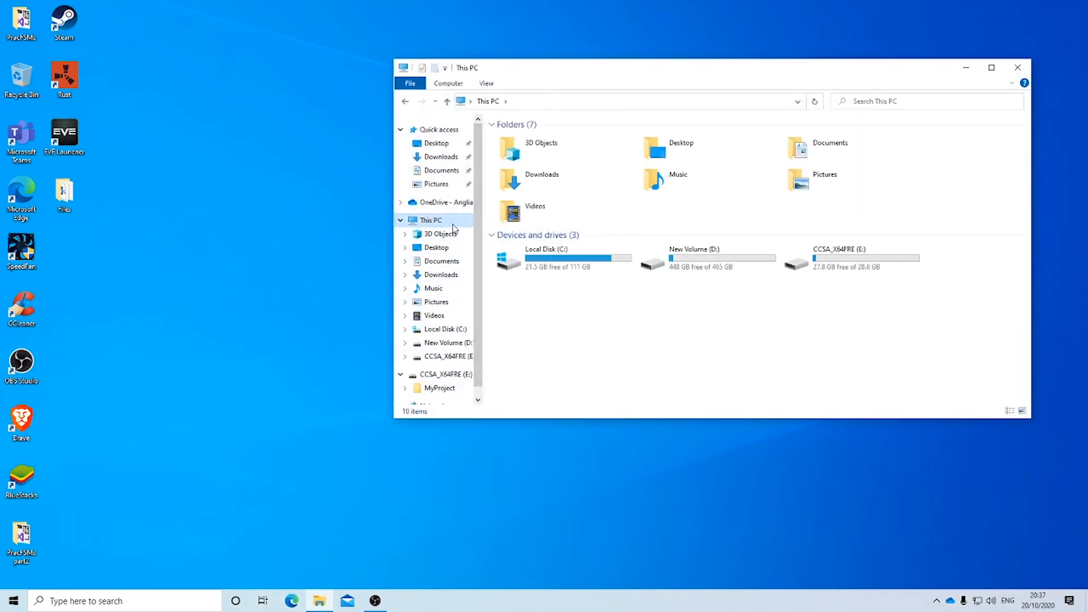
left_click(1017, 67)
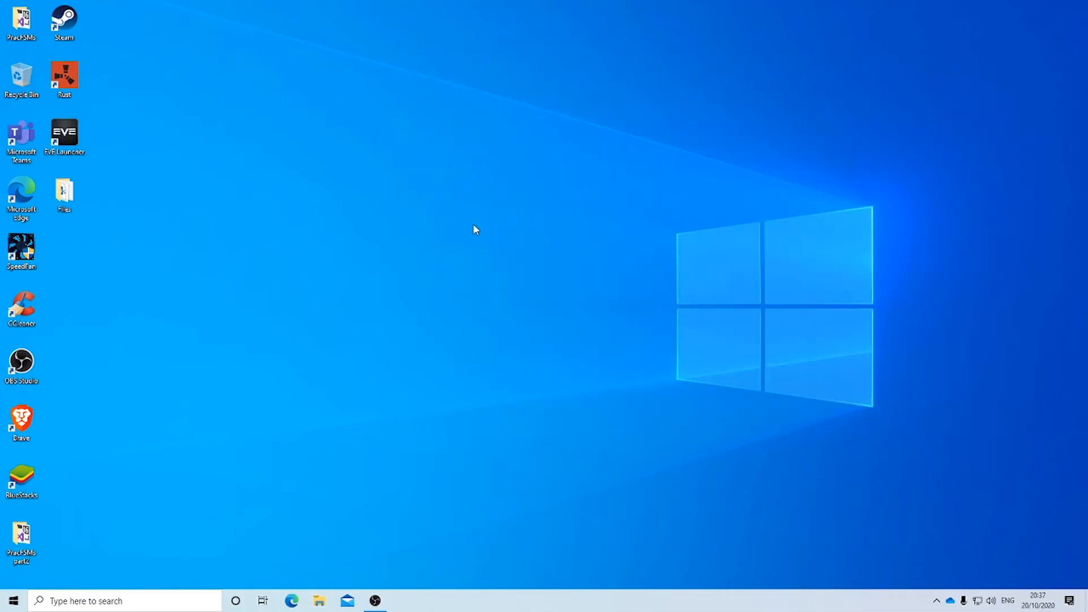
Open the Desktop Icon Settings from the Themes page of the desktop personalization settings
right_click(473, 226)
right_click(475, 194)
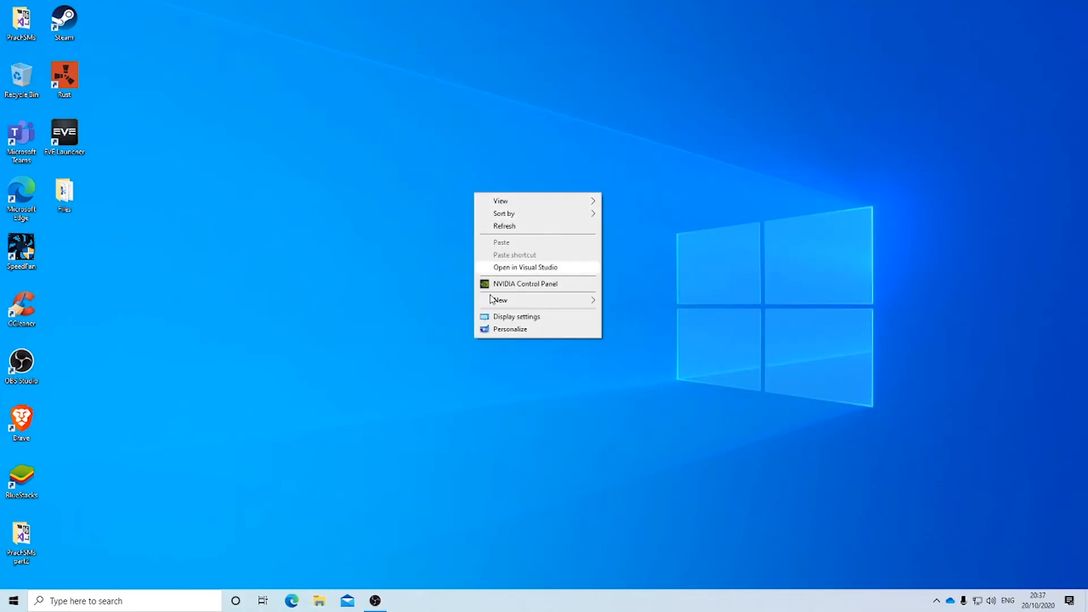
left_click(510, 329)
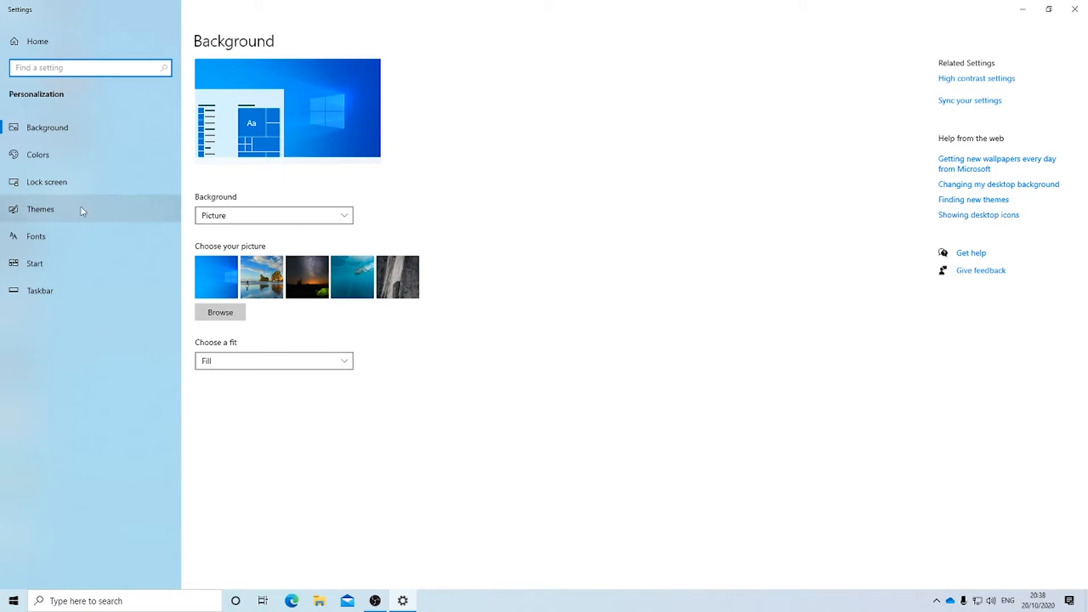
left_click(60, 212)
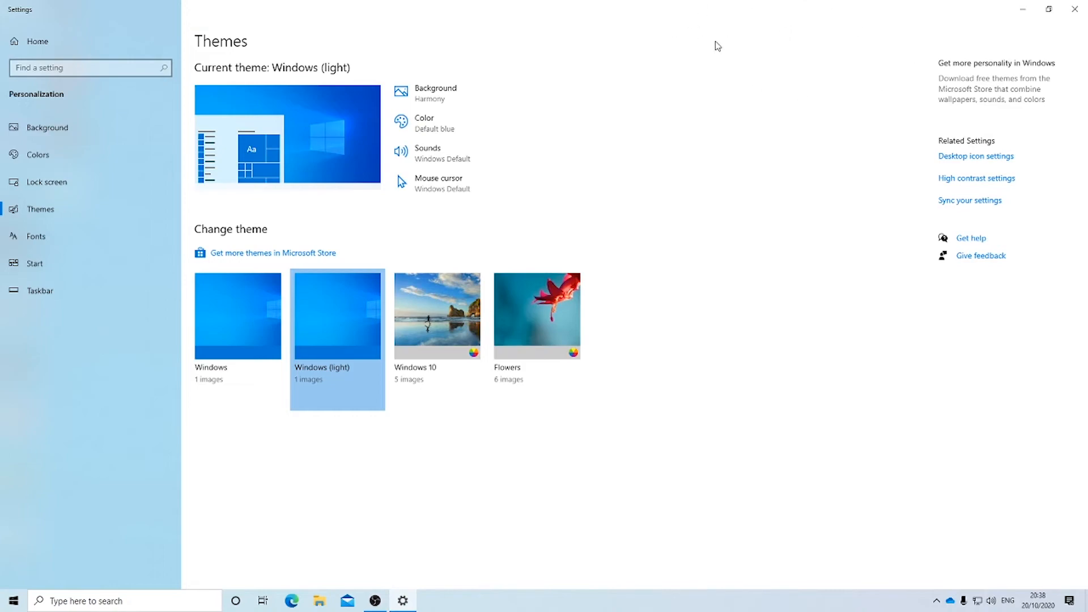
left_click_drag(723, 5, 543, 78)
scroll(547, 453, "down", 2)
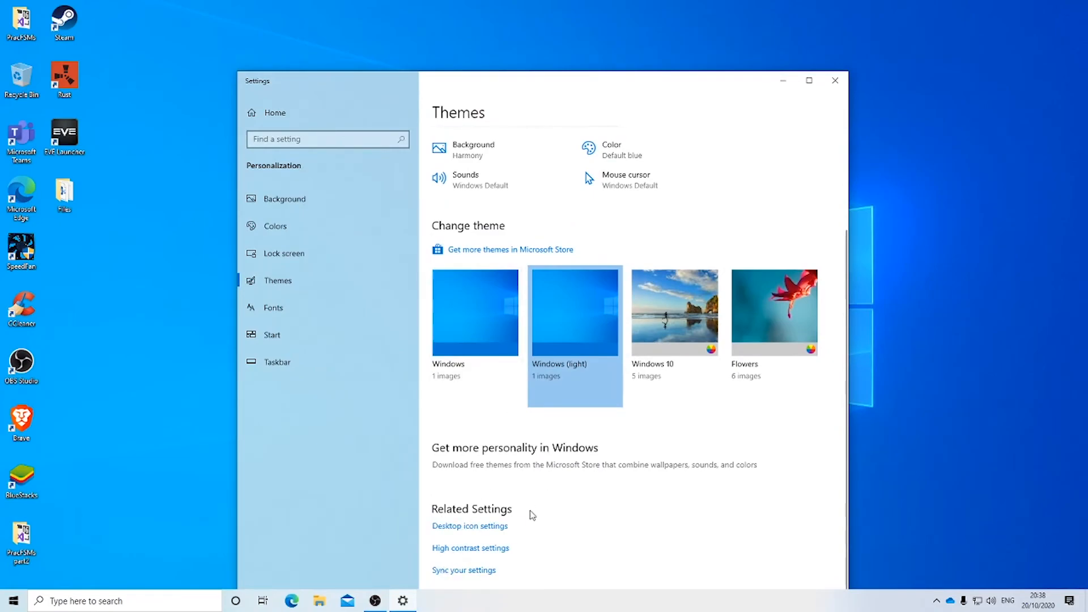
left_click_drag(652, 88, 612, 5)
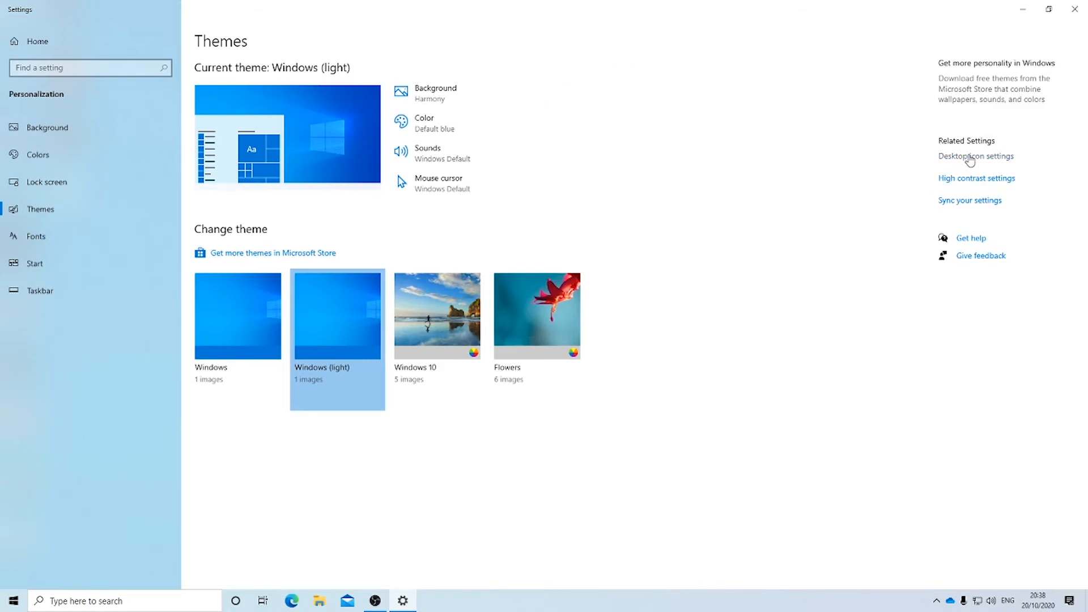
left_click(950, 160)
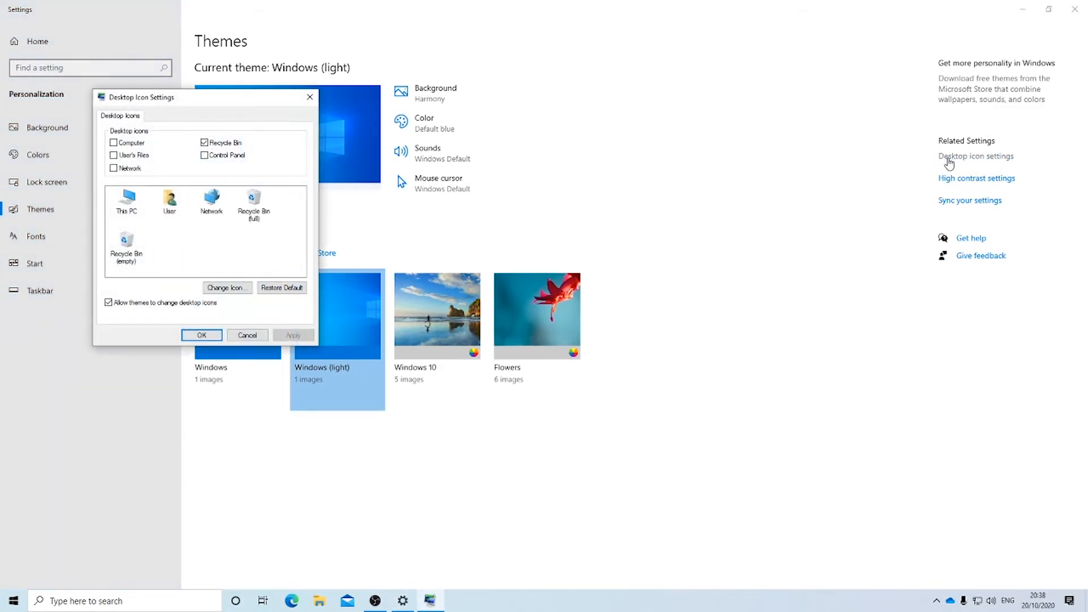
Enable the Computer, User's Files and Control Panel desktop icons, apply the change and close Settings
left_click_drag(239, 101, 612, 152)
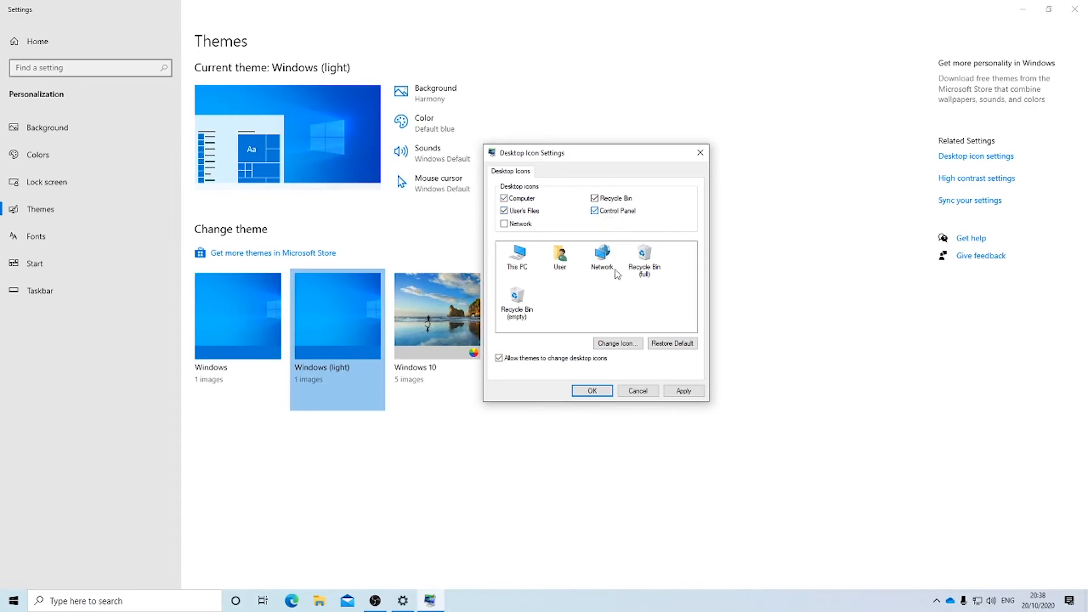
left_click(592, 390)
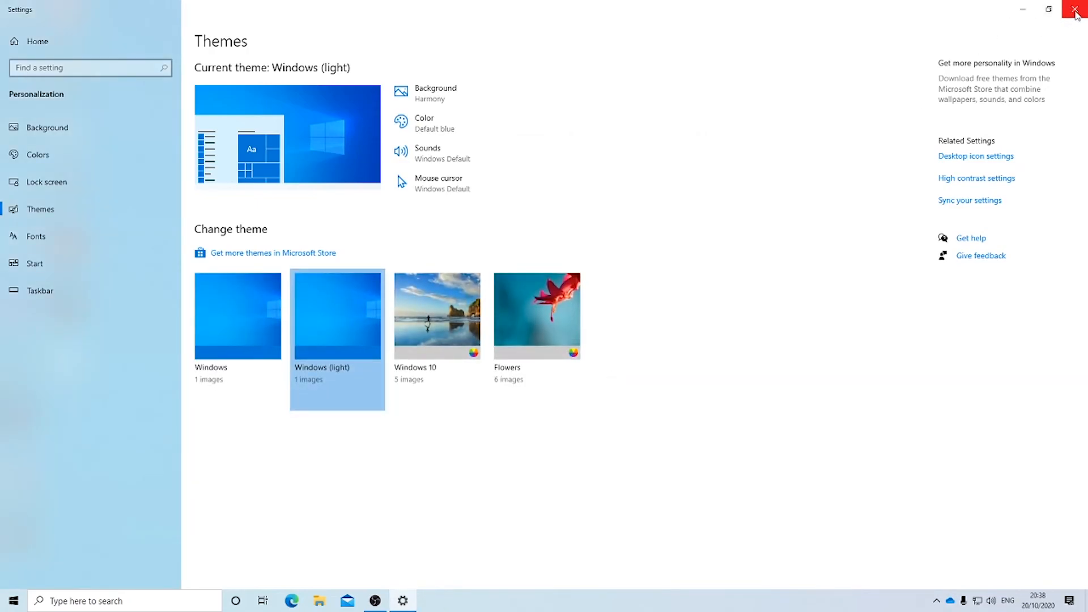
left_click(1075, 10)
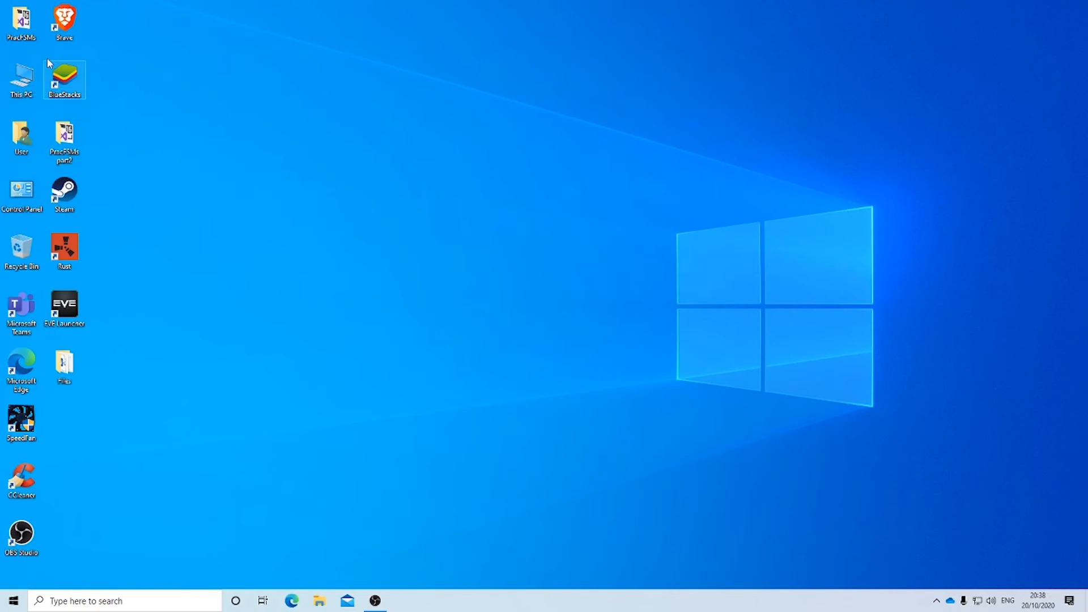
Open This PC from its desktop icon and look at the folders on Local Disk (C:)
double_click(25, 78)
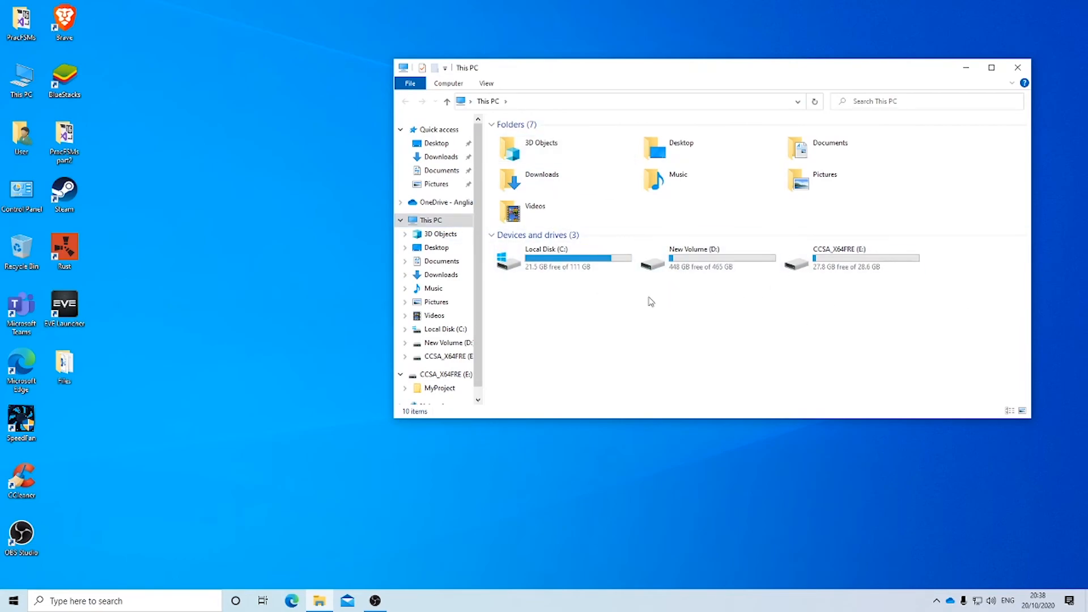
double_click(577, 262)
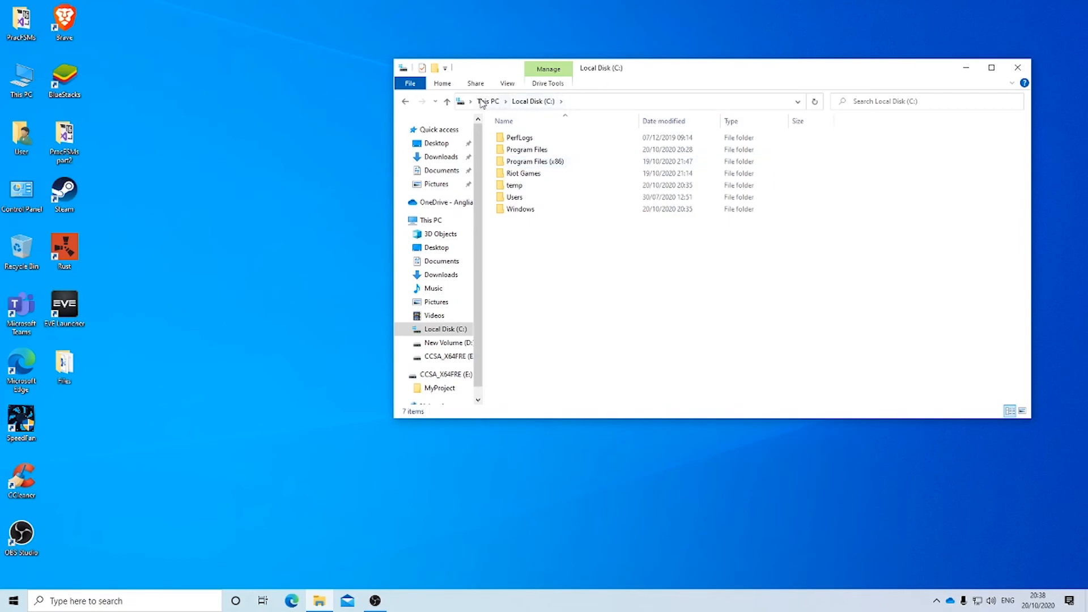
left_click(487, 101)
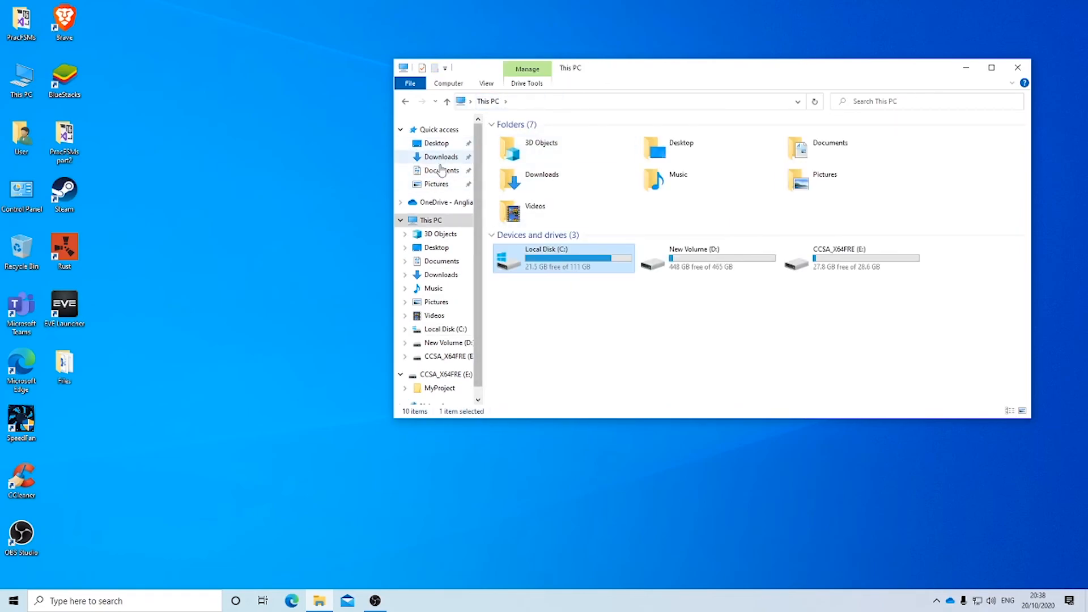
double_click(553, 266)
left_click_drag(514, 235, 754, 352)
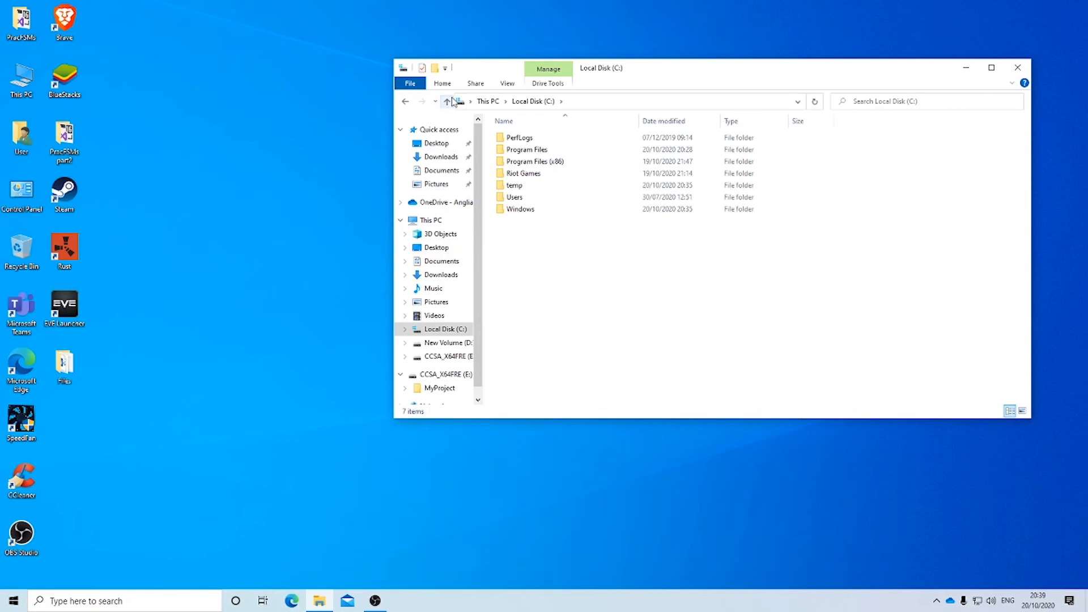
Look through the Documents, Pictures, Downloads and Desktop folders in File Explorer
left_click(447, 101)
left_click(439, 171)
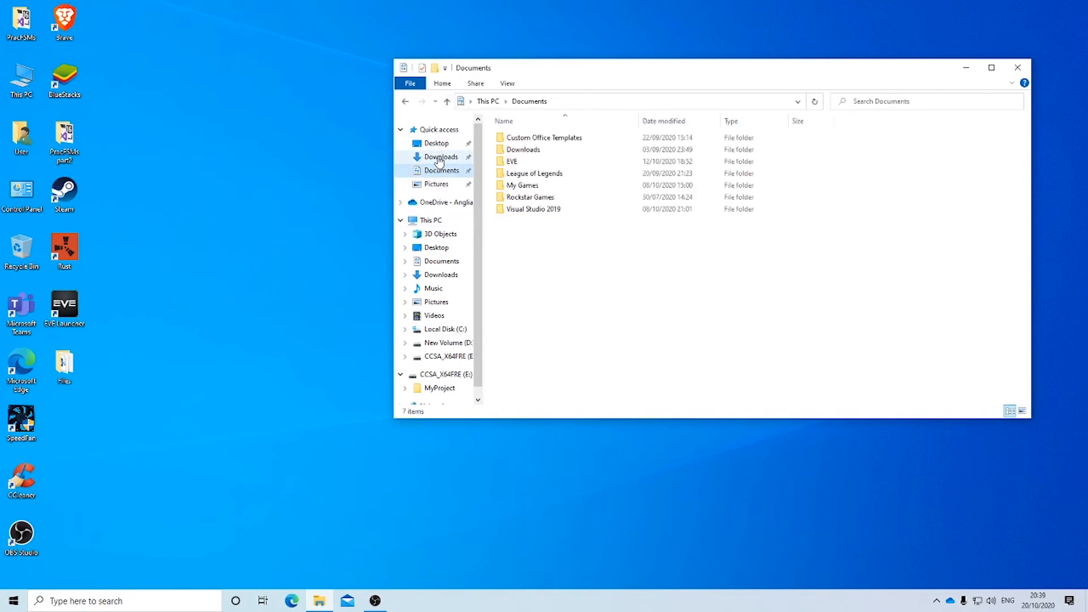
left_click(436, 183)
left_click(435, 158)
left_click(436, 144)
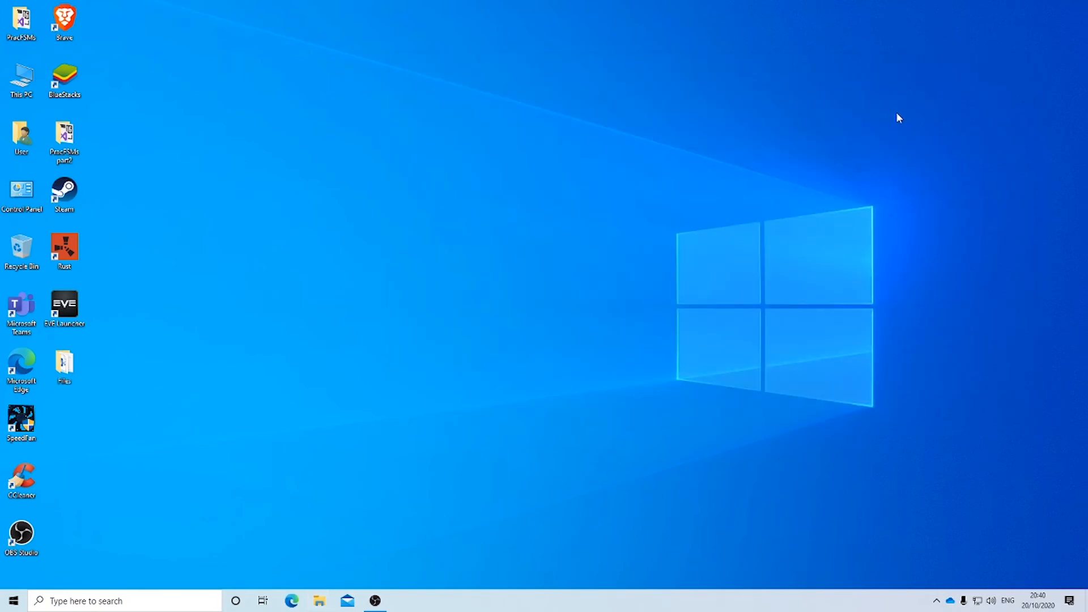